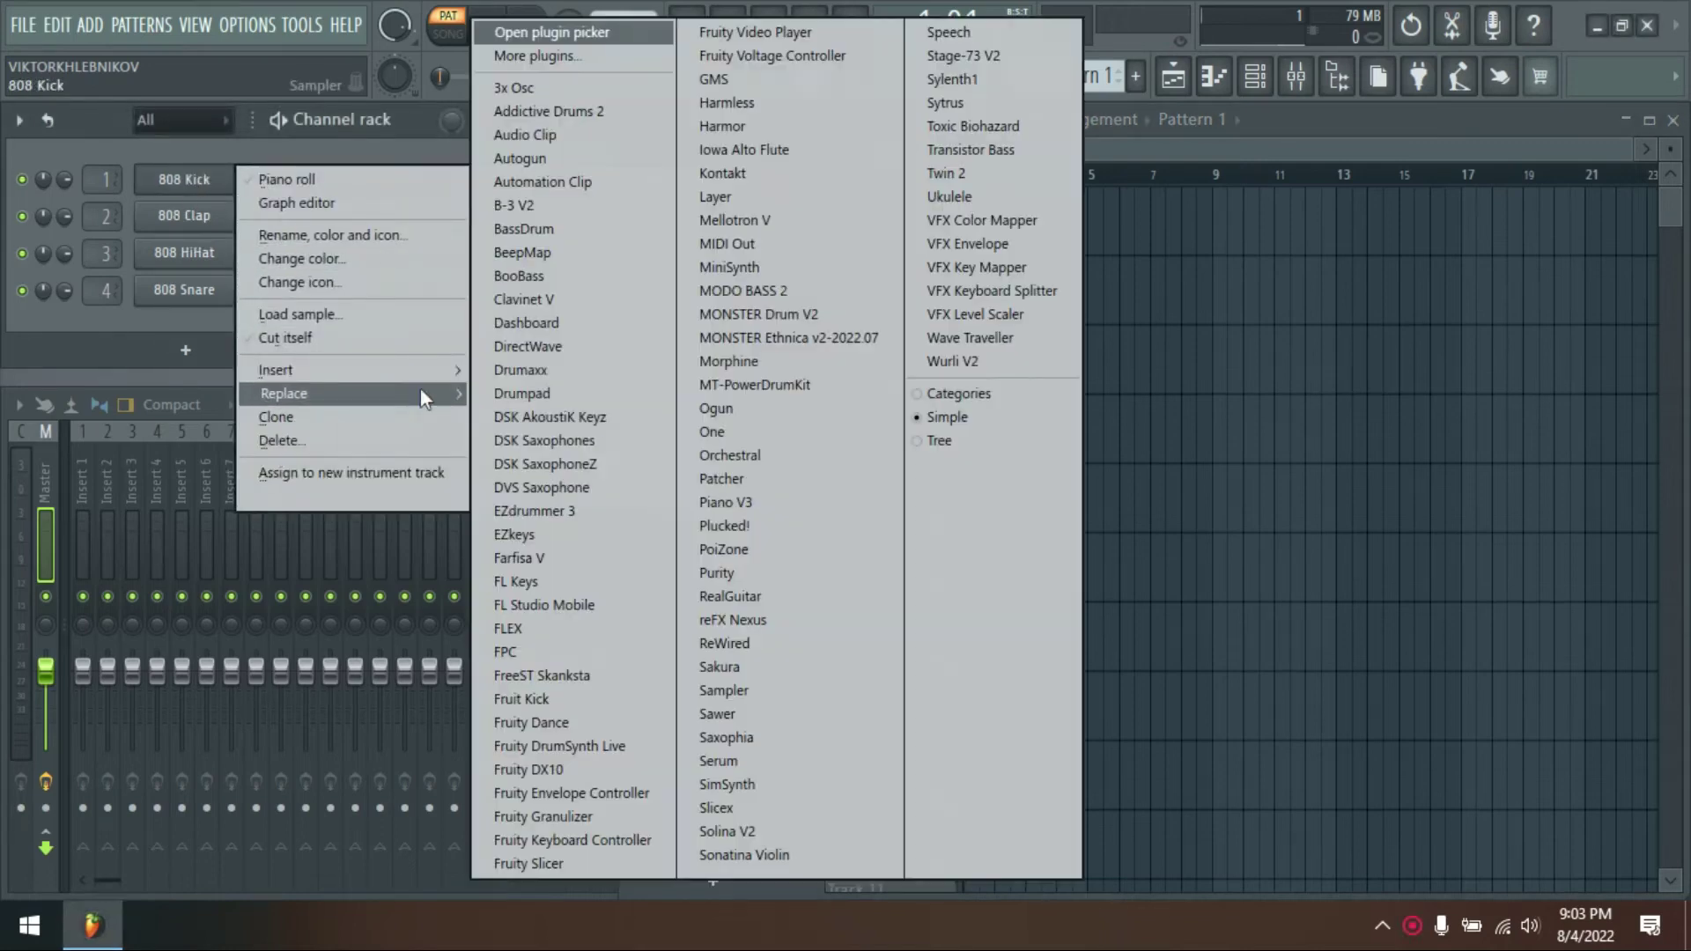
- Replace the 808 Kick channel with MT-PowerDrumKit and move its plugin window into view
click(733, 388)
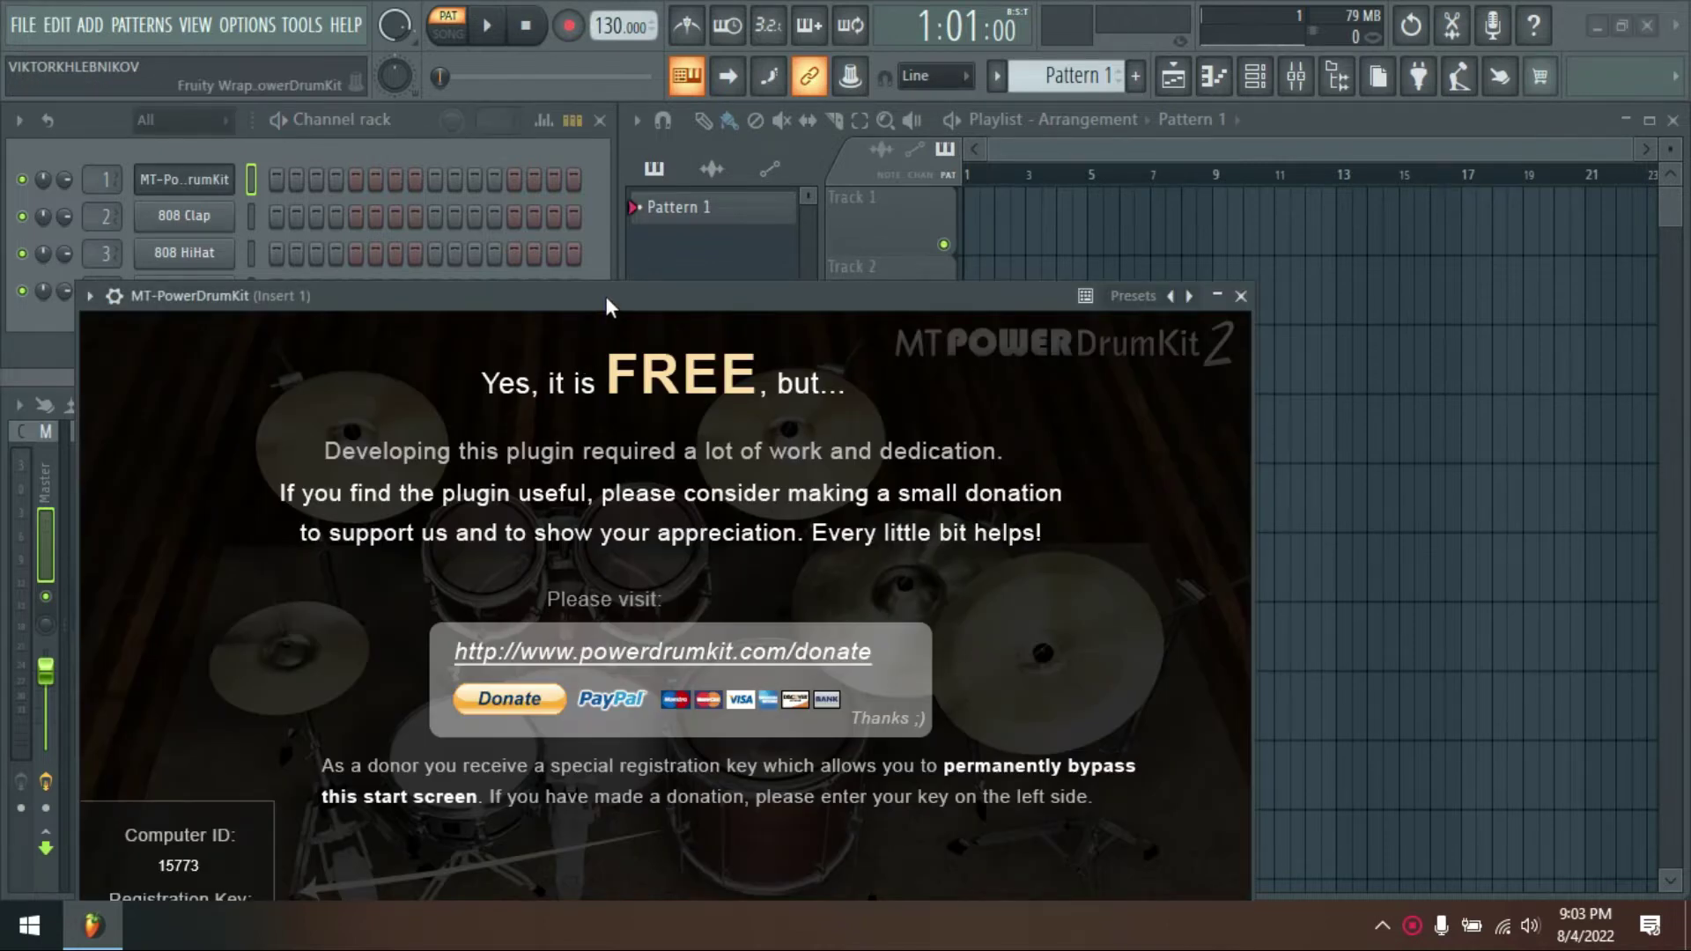
drag(606, 300, 764, 132)
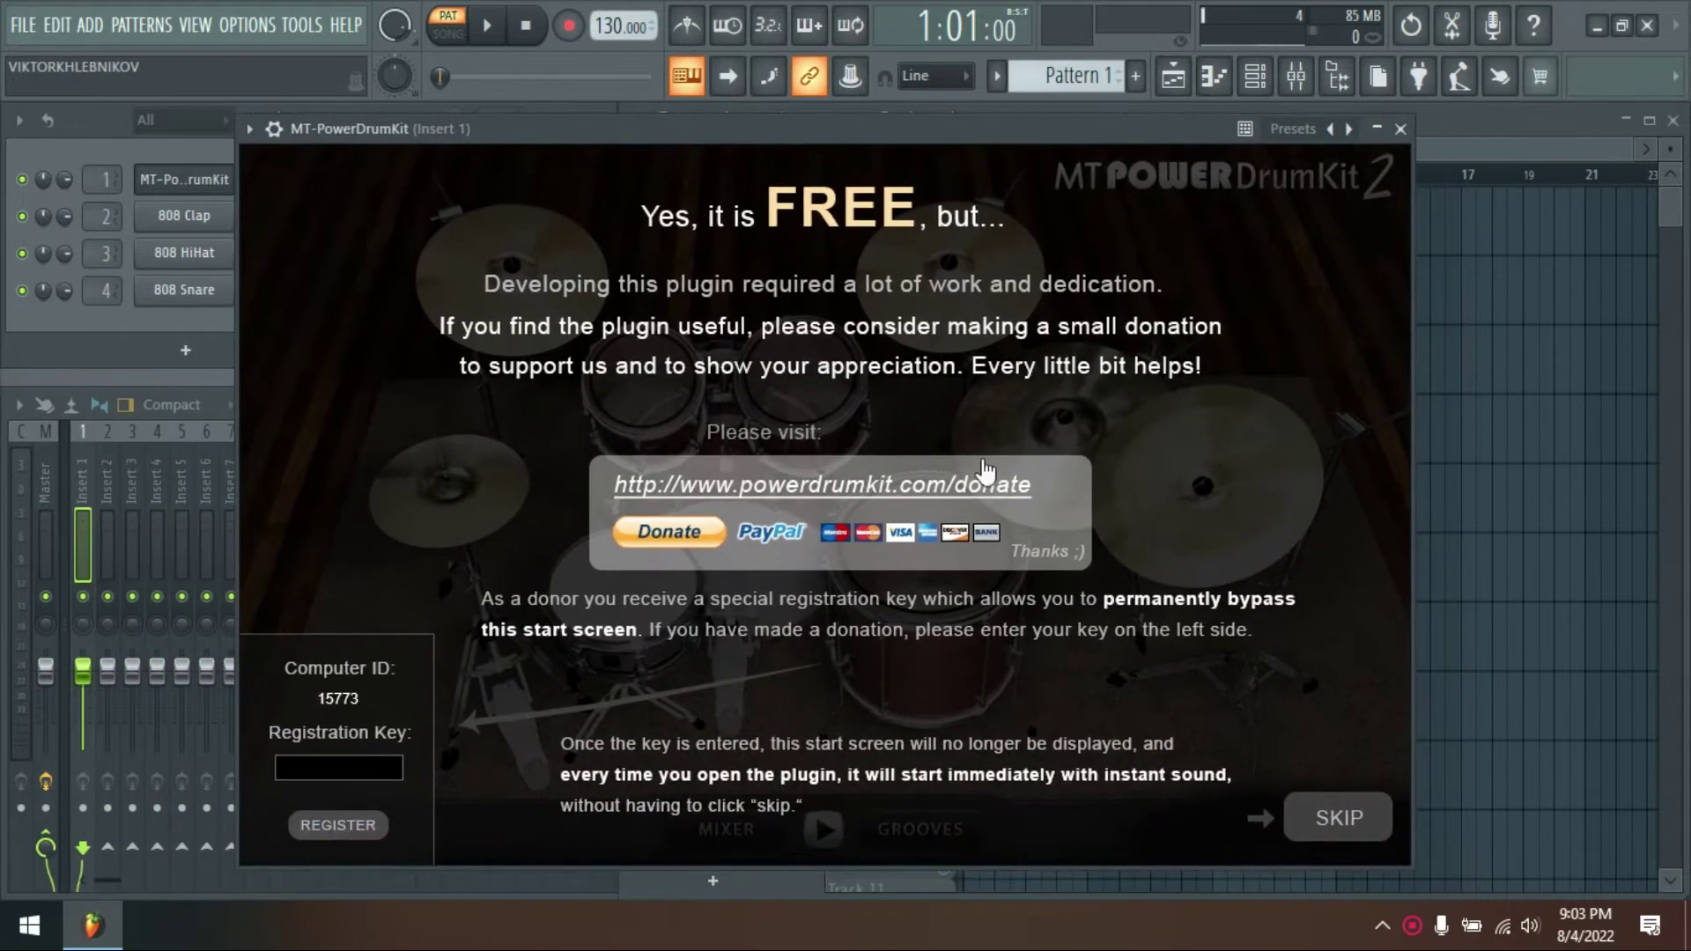
- Skip the start screen and audition the kick, snare, tom, crash and china cymbals
click(1326, 823)
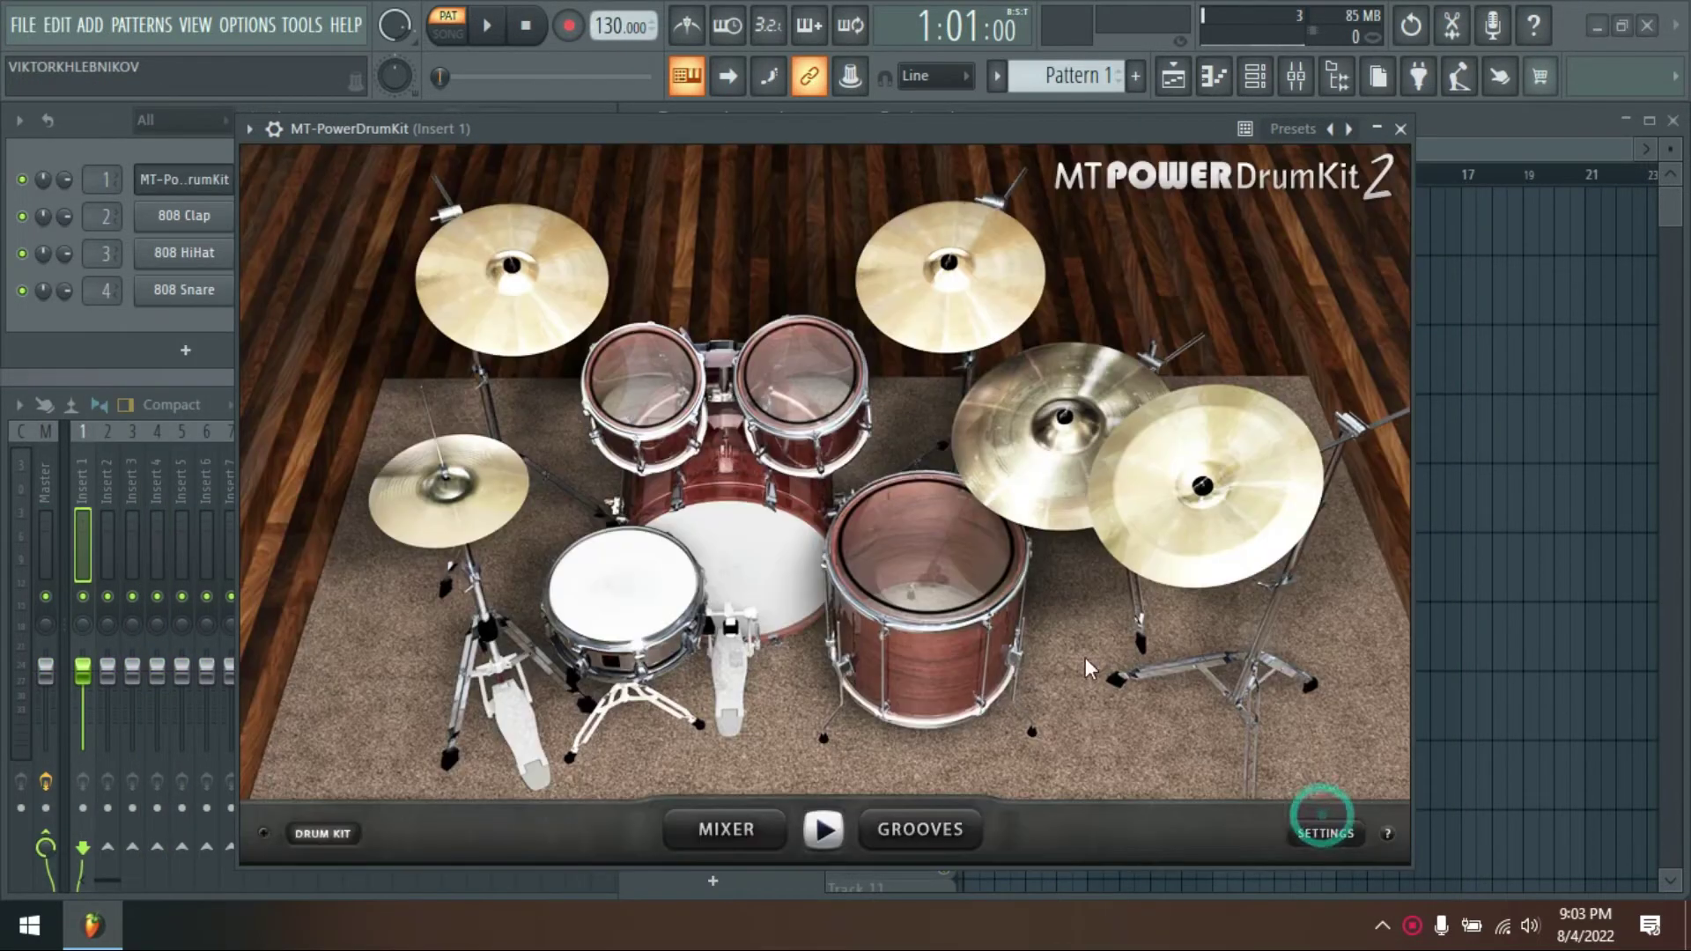
click(766, 568)
click(616, 573)
click(648, 391)
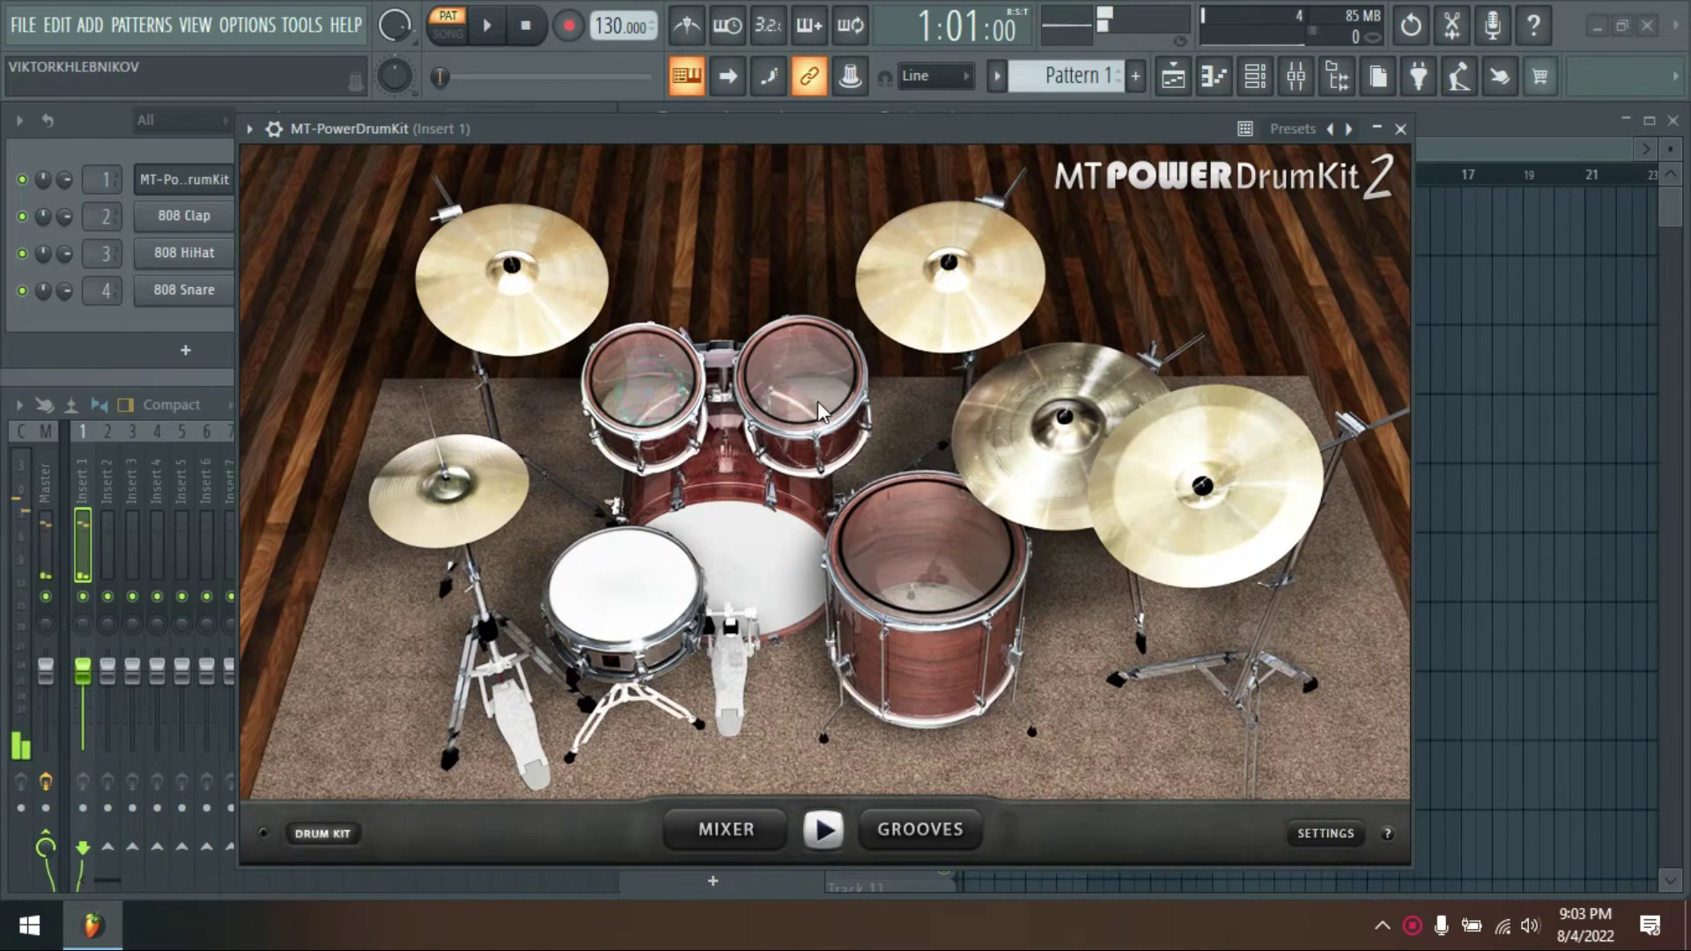
click(1001, 456)
click(907, 275)
click(1186, 519)
click(531, 302)
- Audition the hi-hat, check the kit's internal mixer, then show the Grooves browser
click(449, 537)
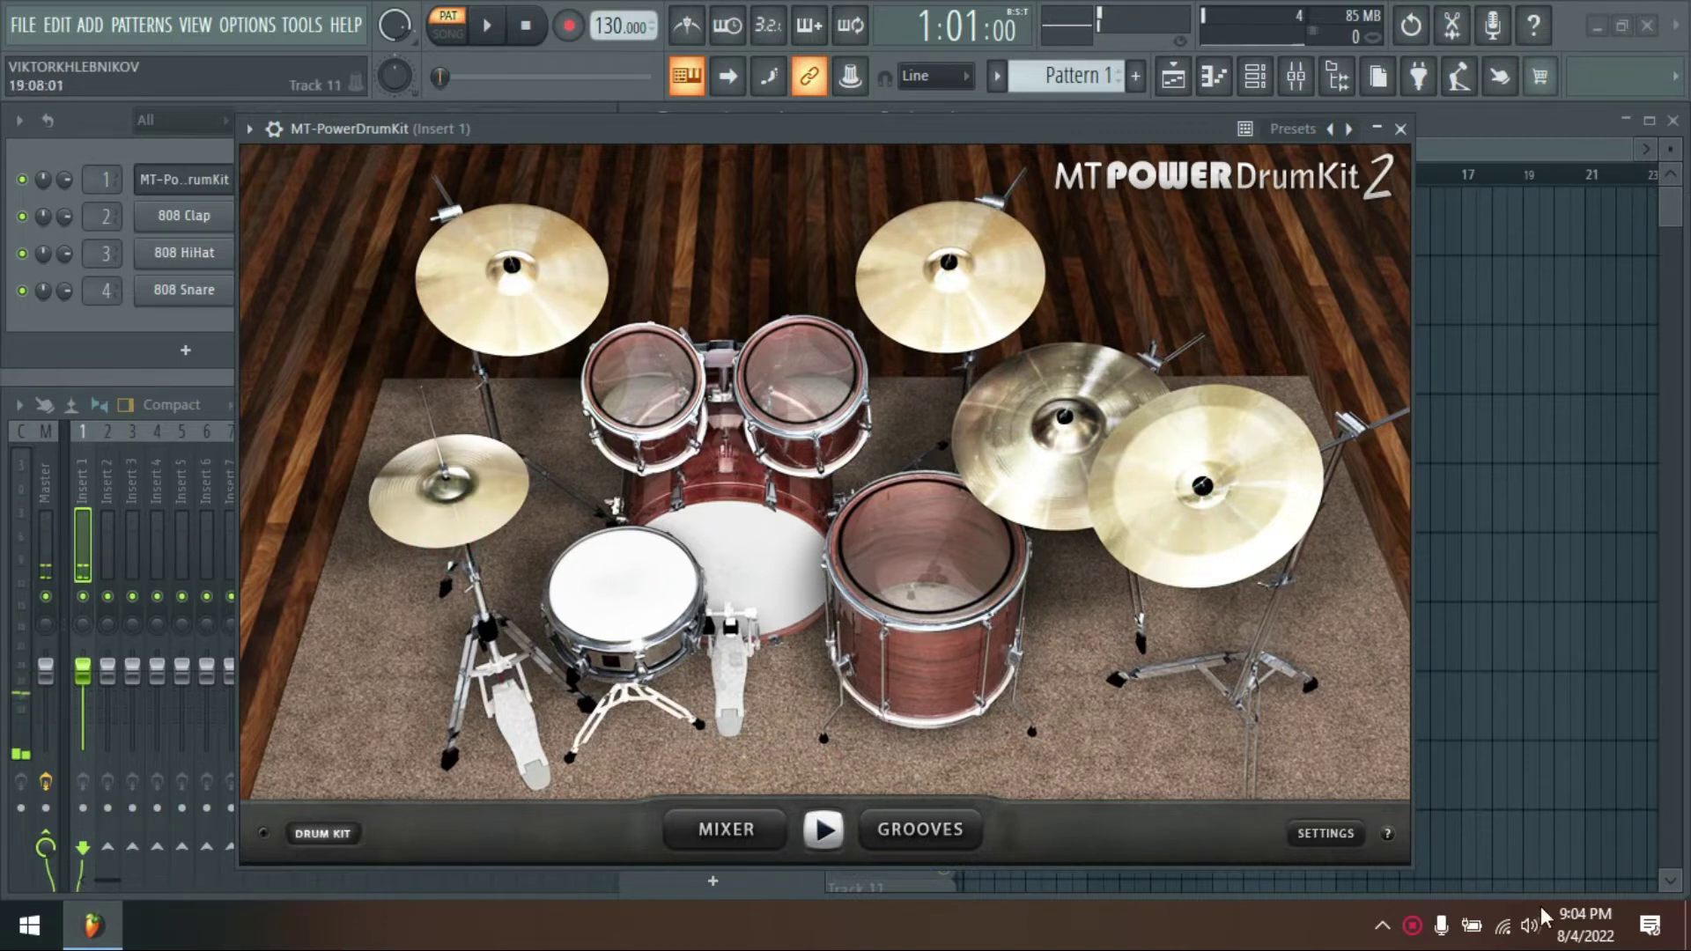
click(724, 829)
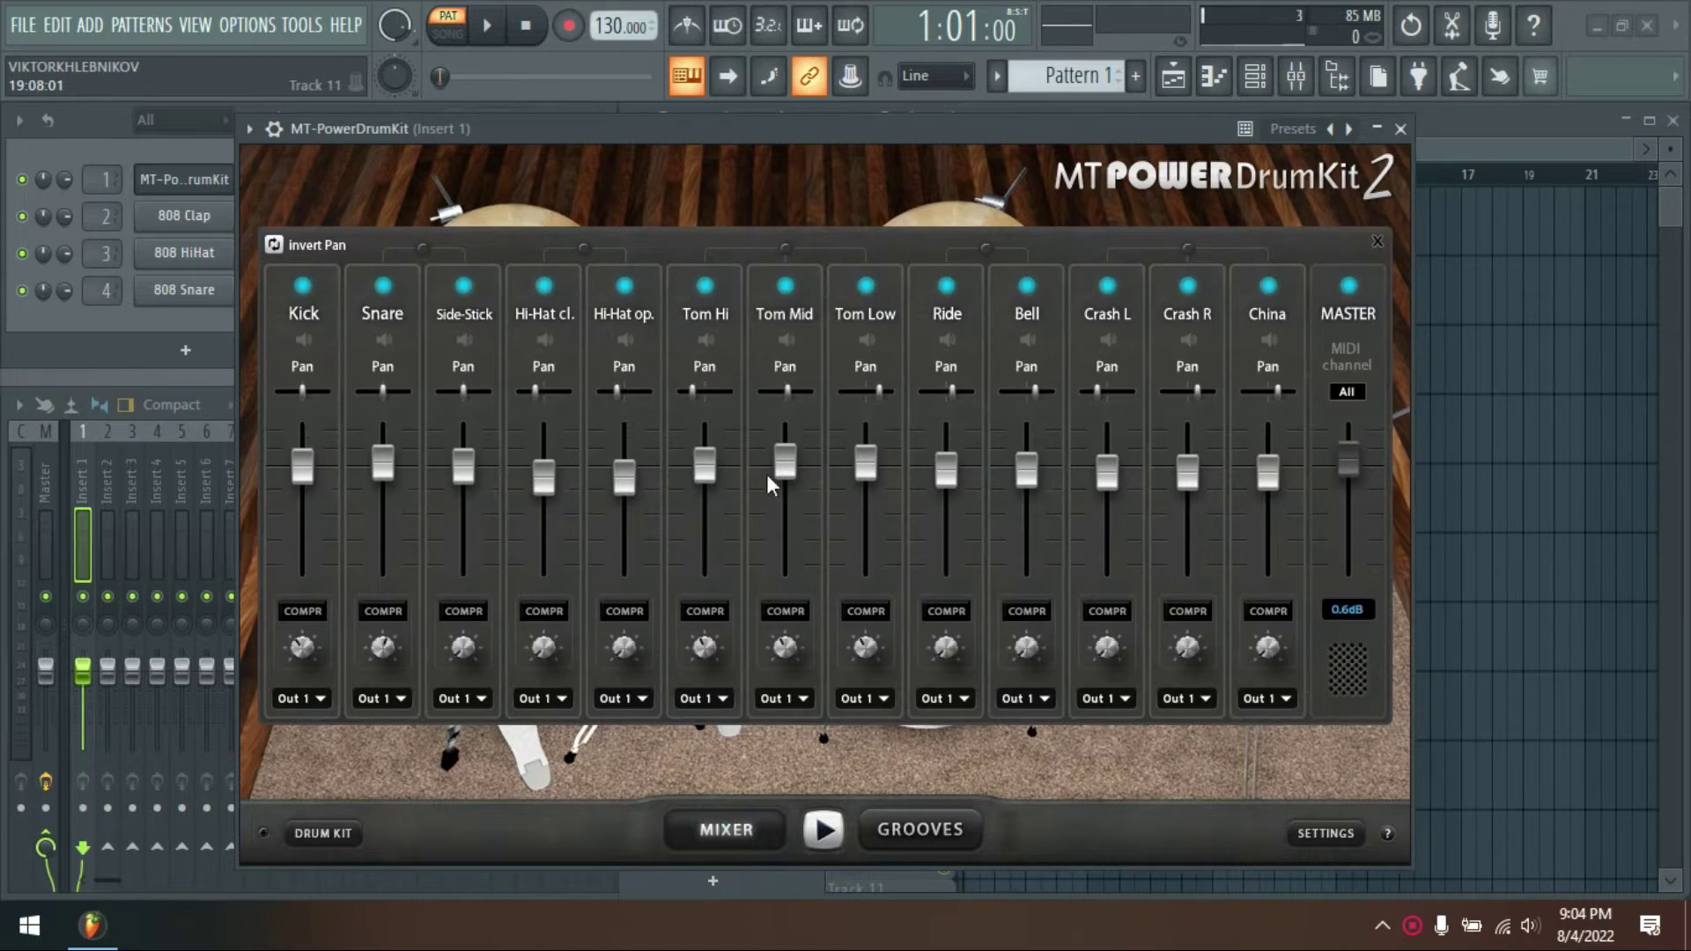
click(913, 834)
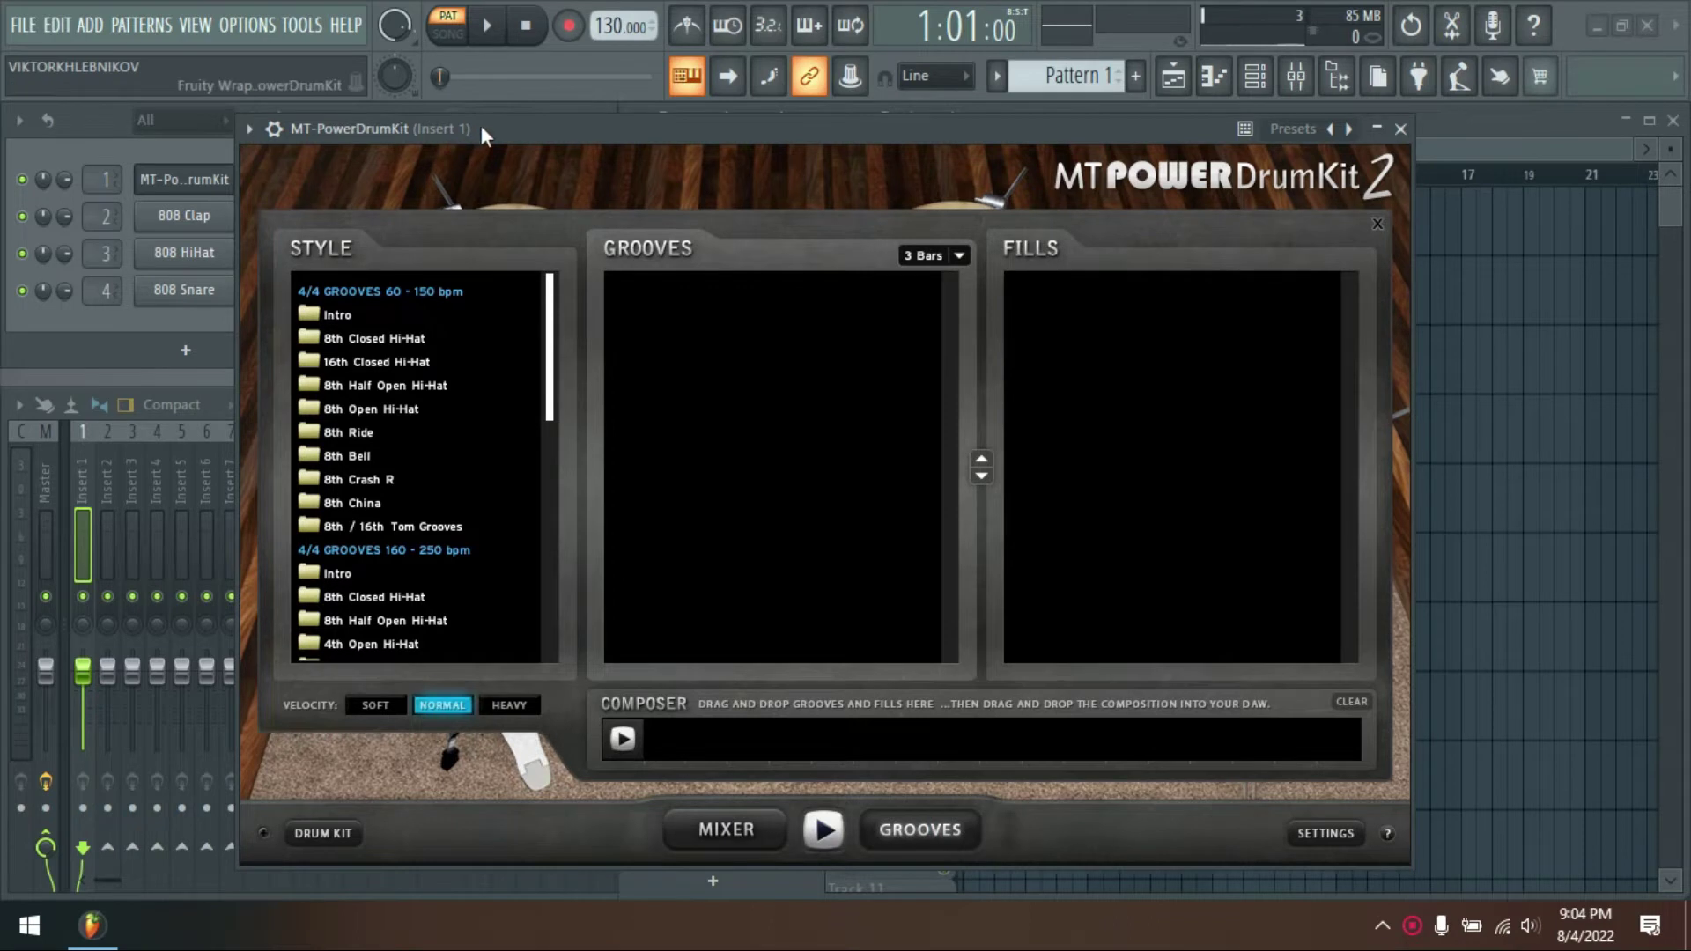
- Move the plugin aside and preview the Intro 01 and Intro 02 grooves
drag(488, 125, 657, 109)
click(526, 304)
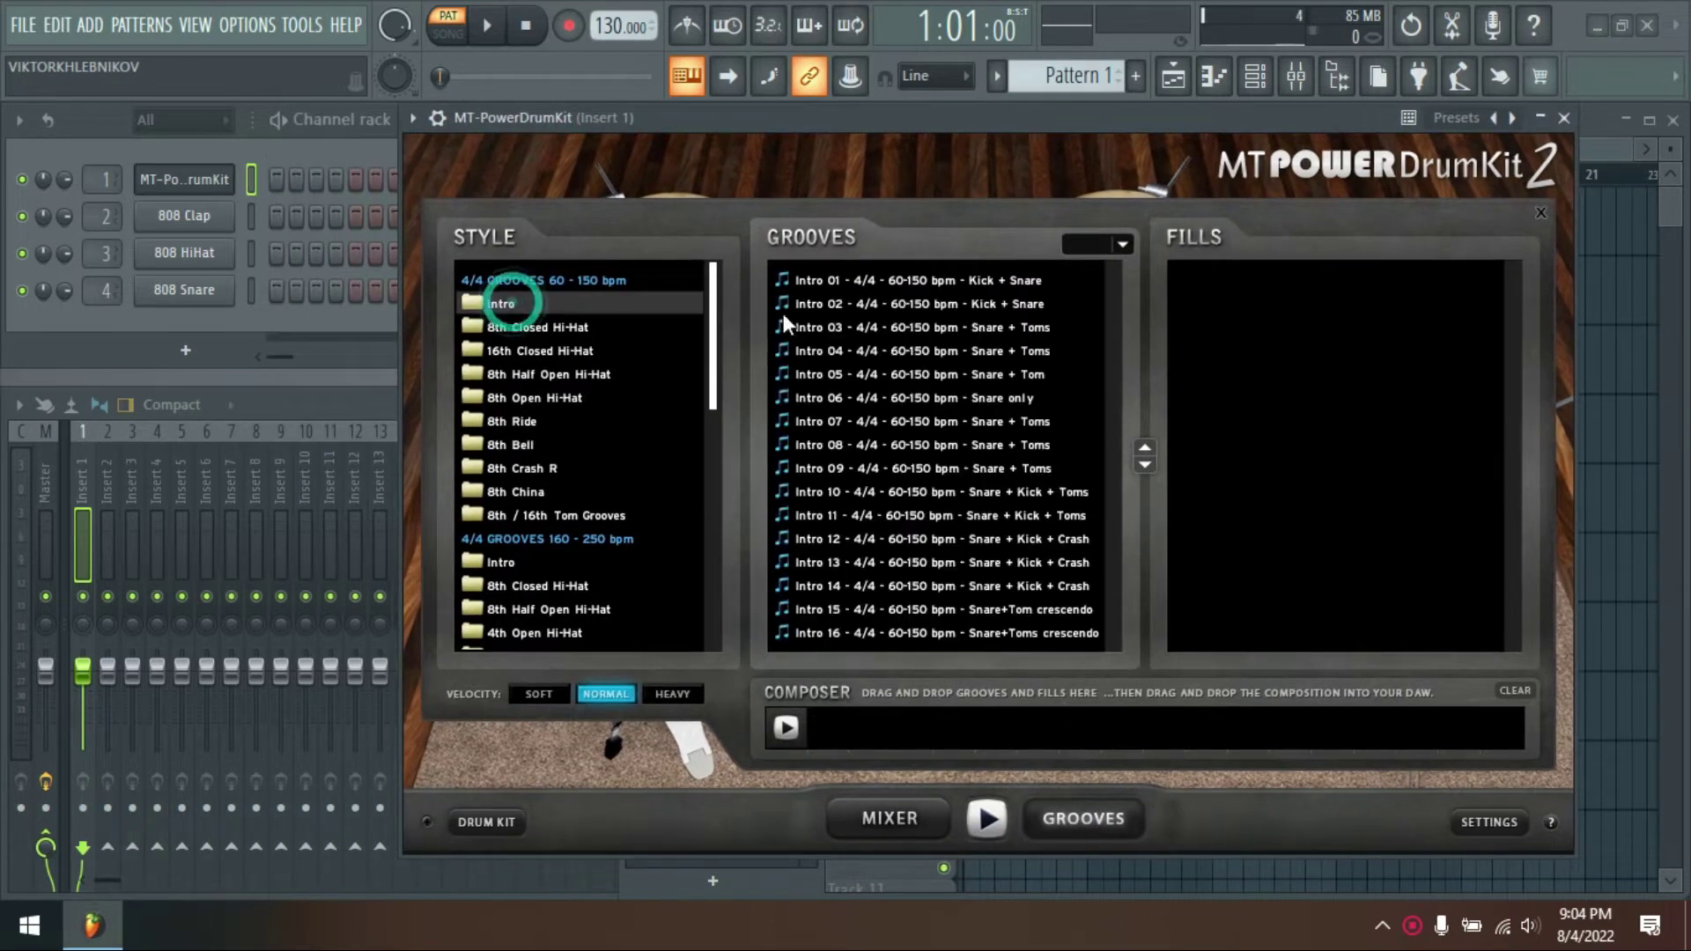
click(814, 280)
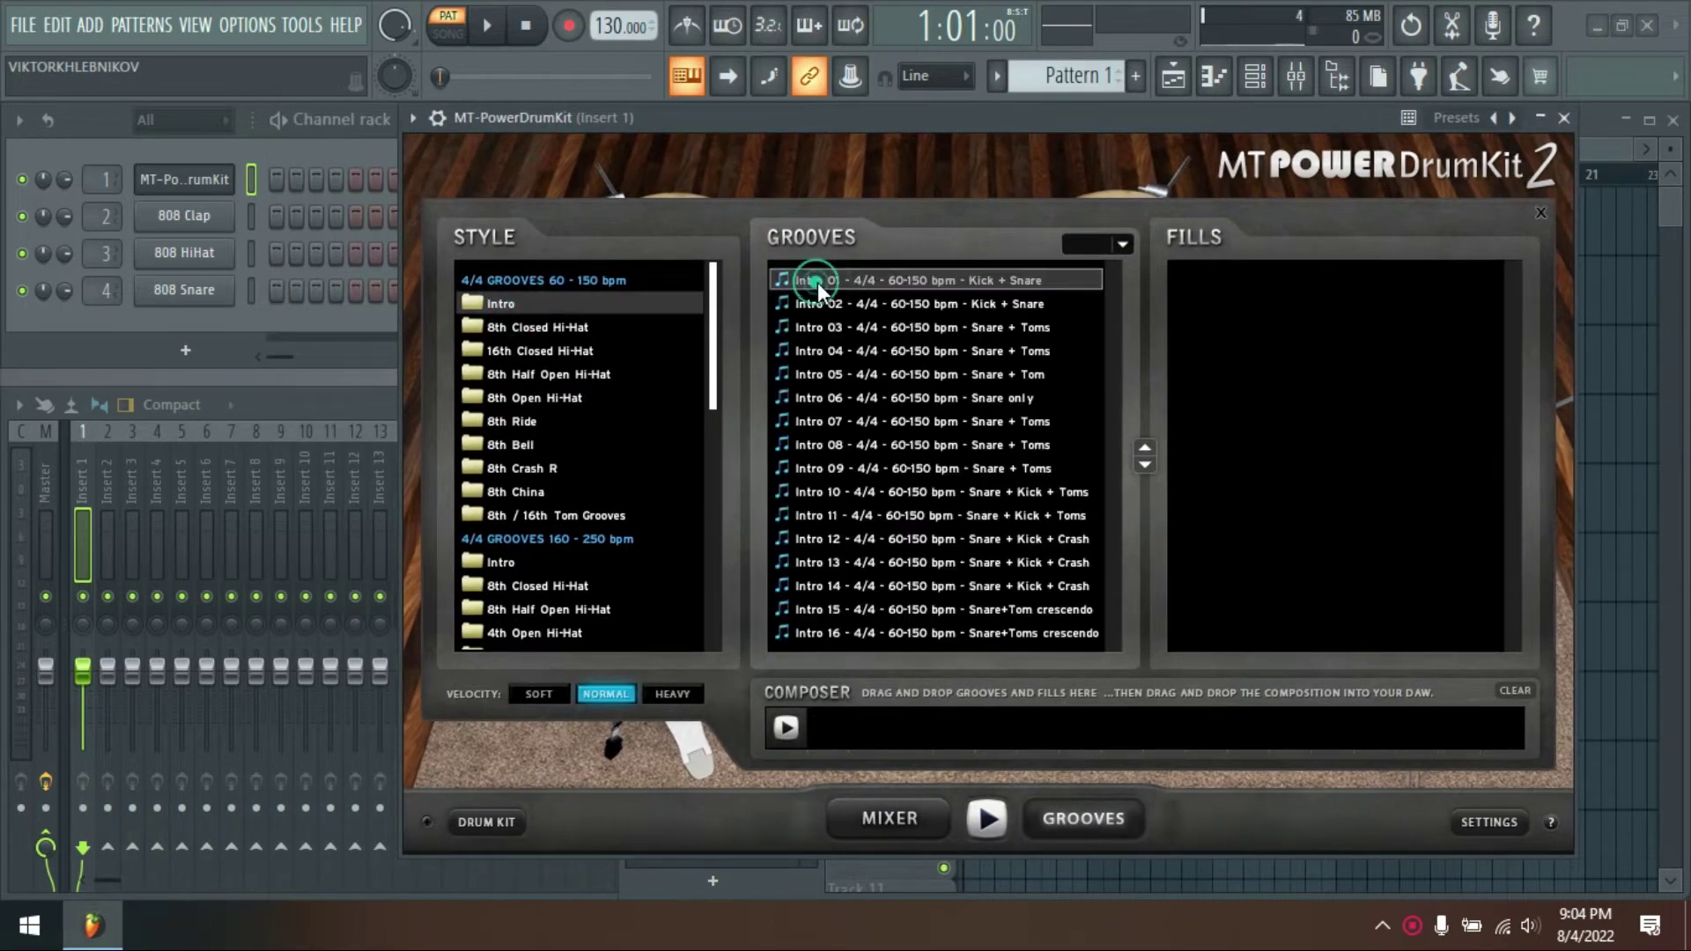
click(991, 820)
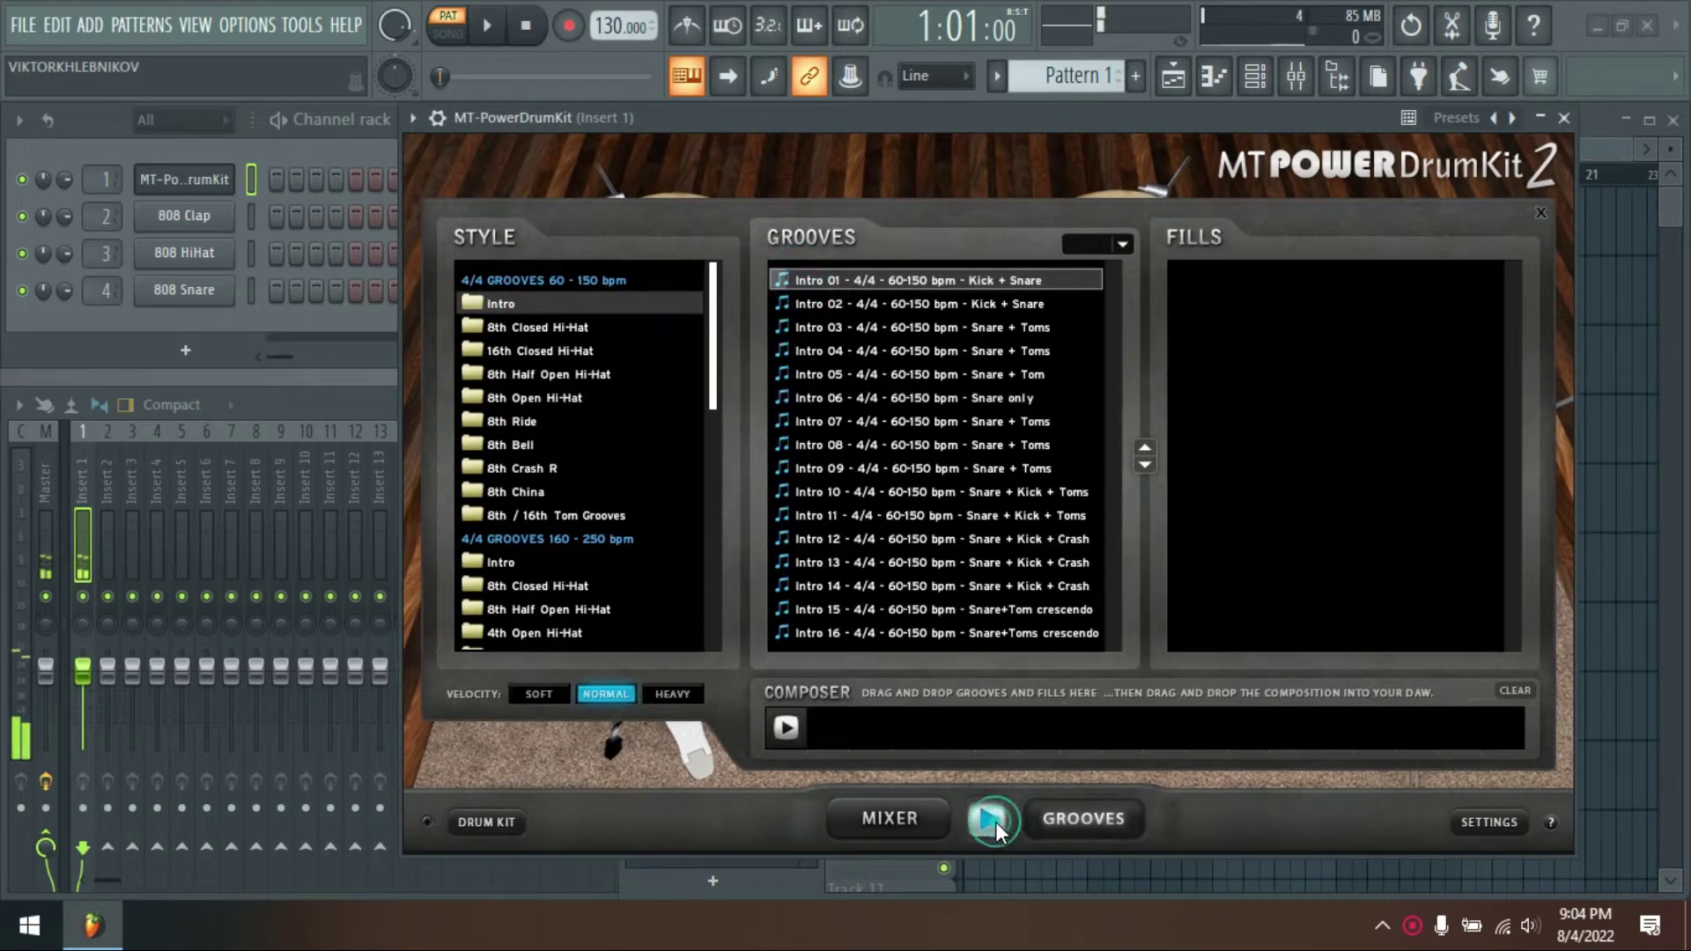
click(836, 305)
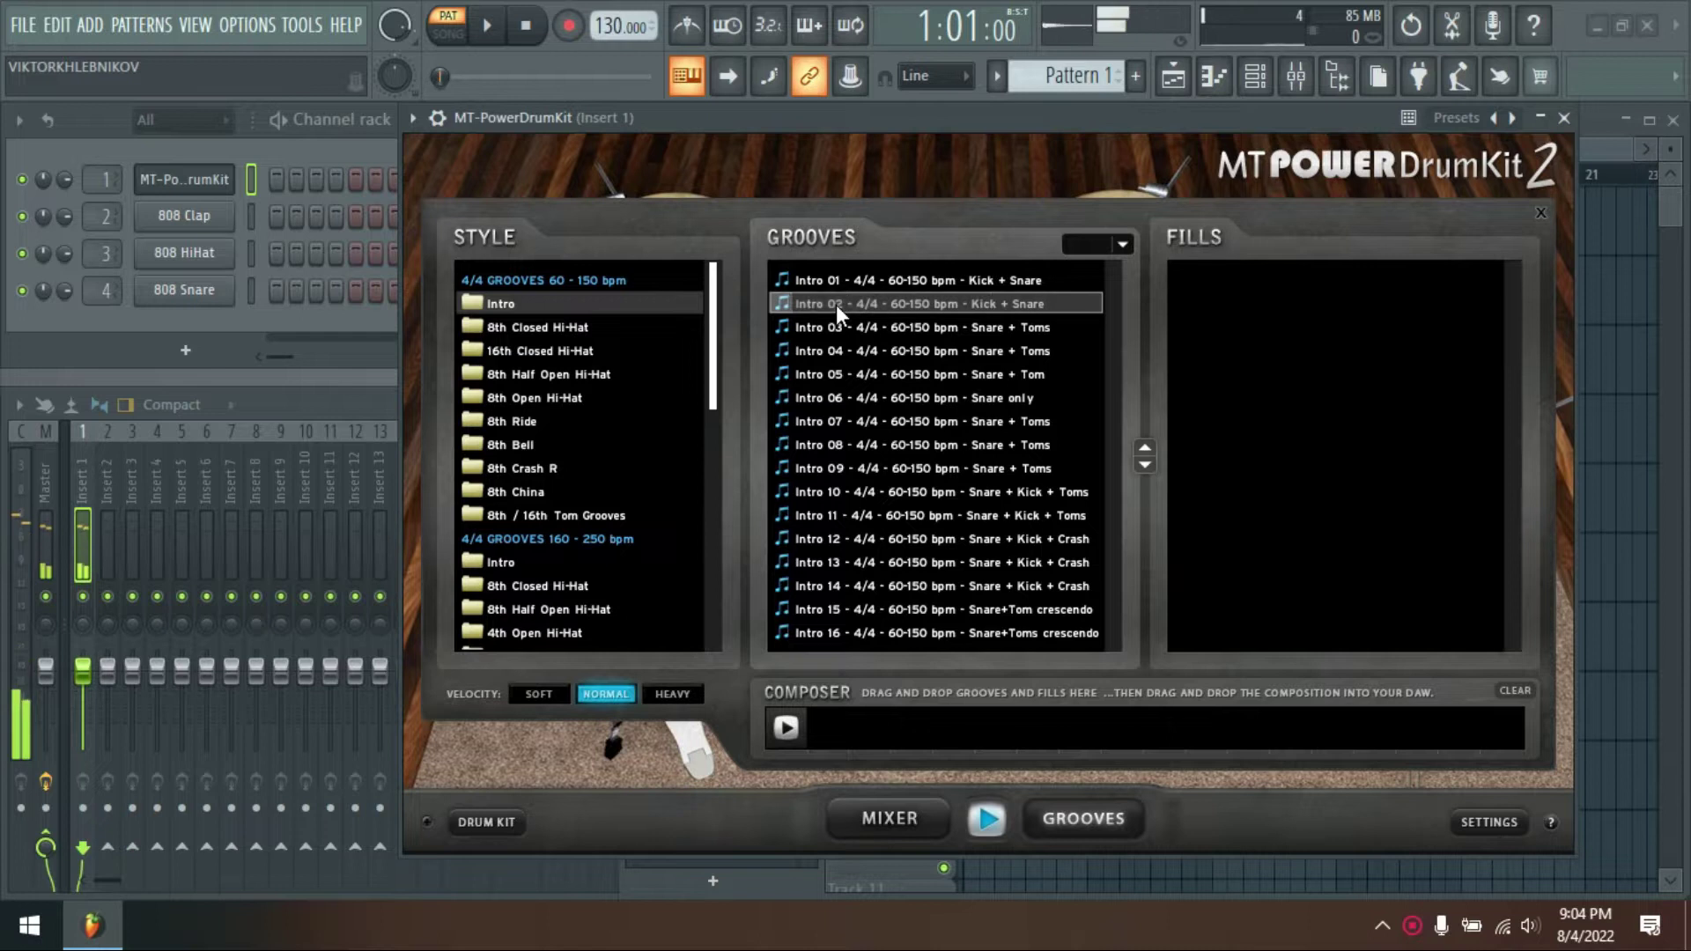
- Preview 8th Closed Hi-Hat Groove 01 with Fill 01 and Fill 02, then stop
click(548, 330)
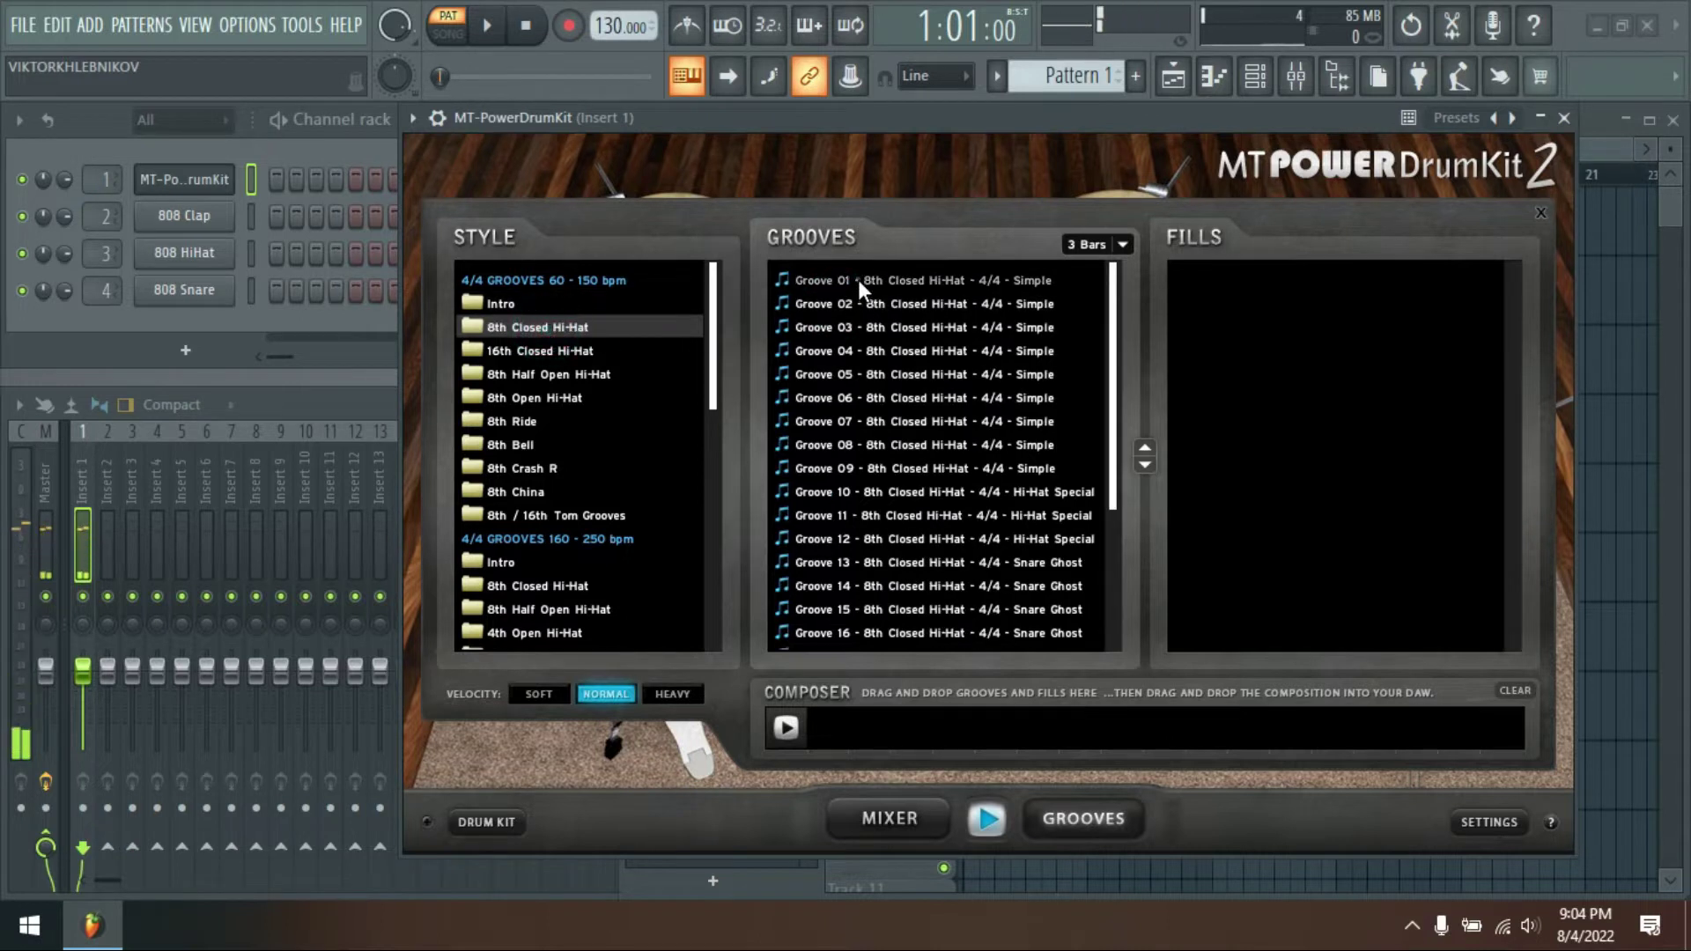
click(858, 278)
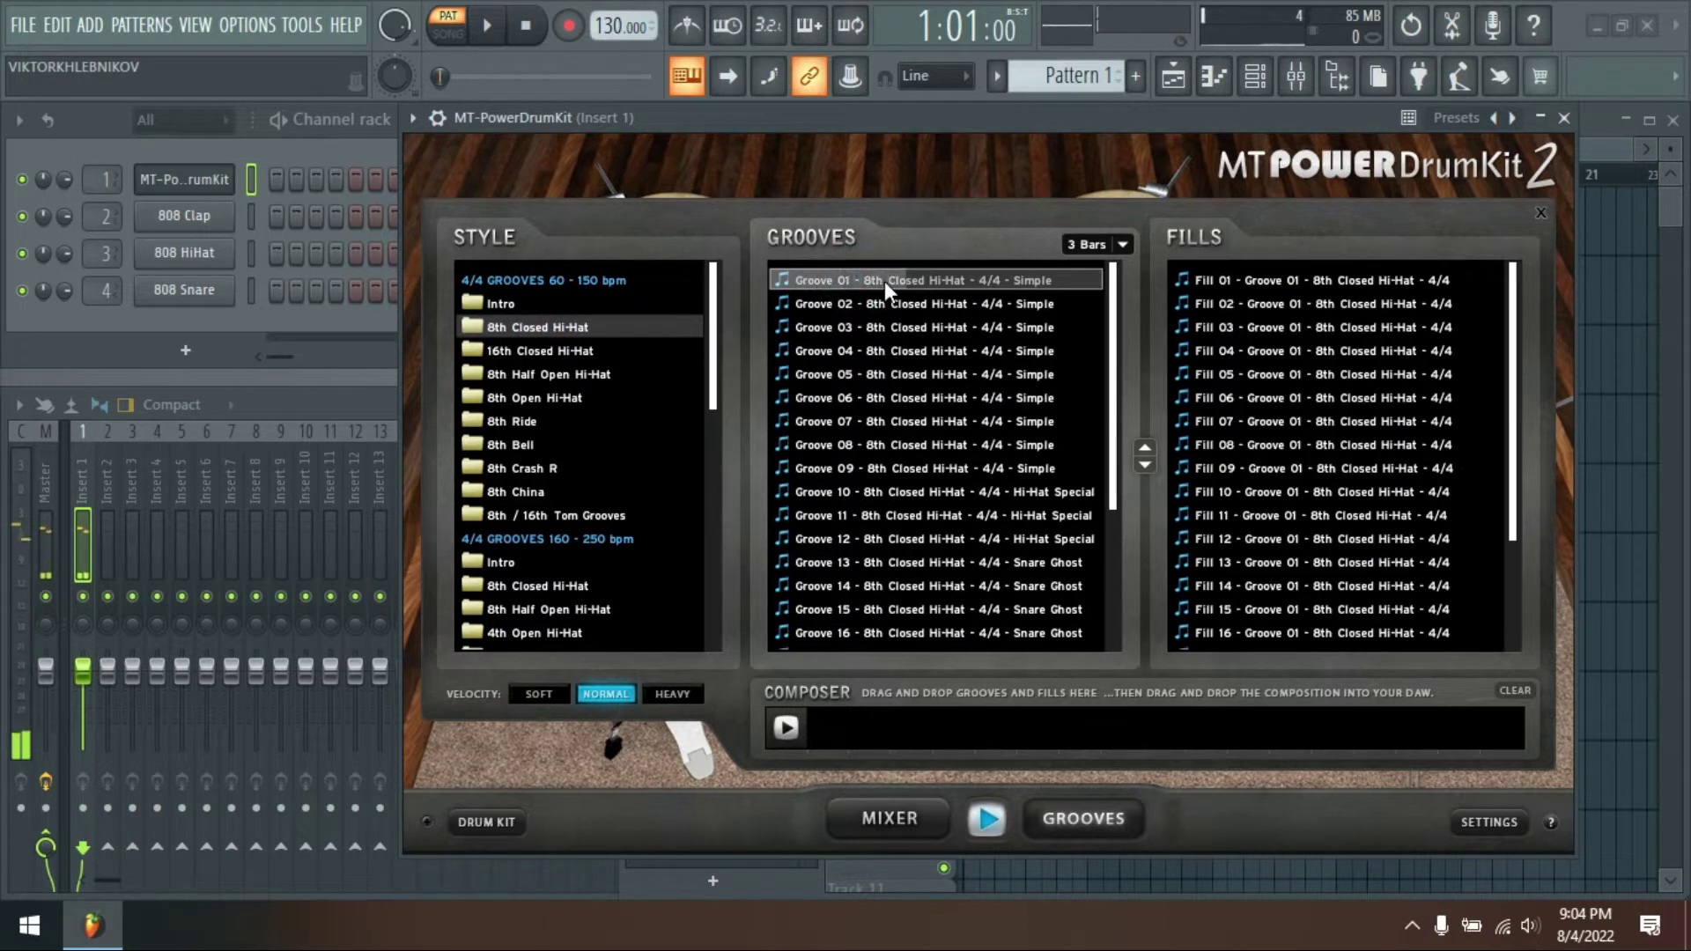
click(938, 281)
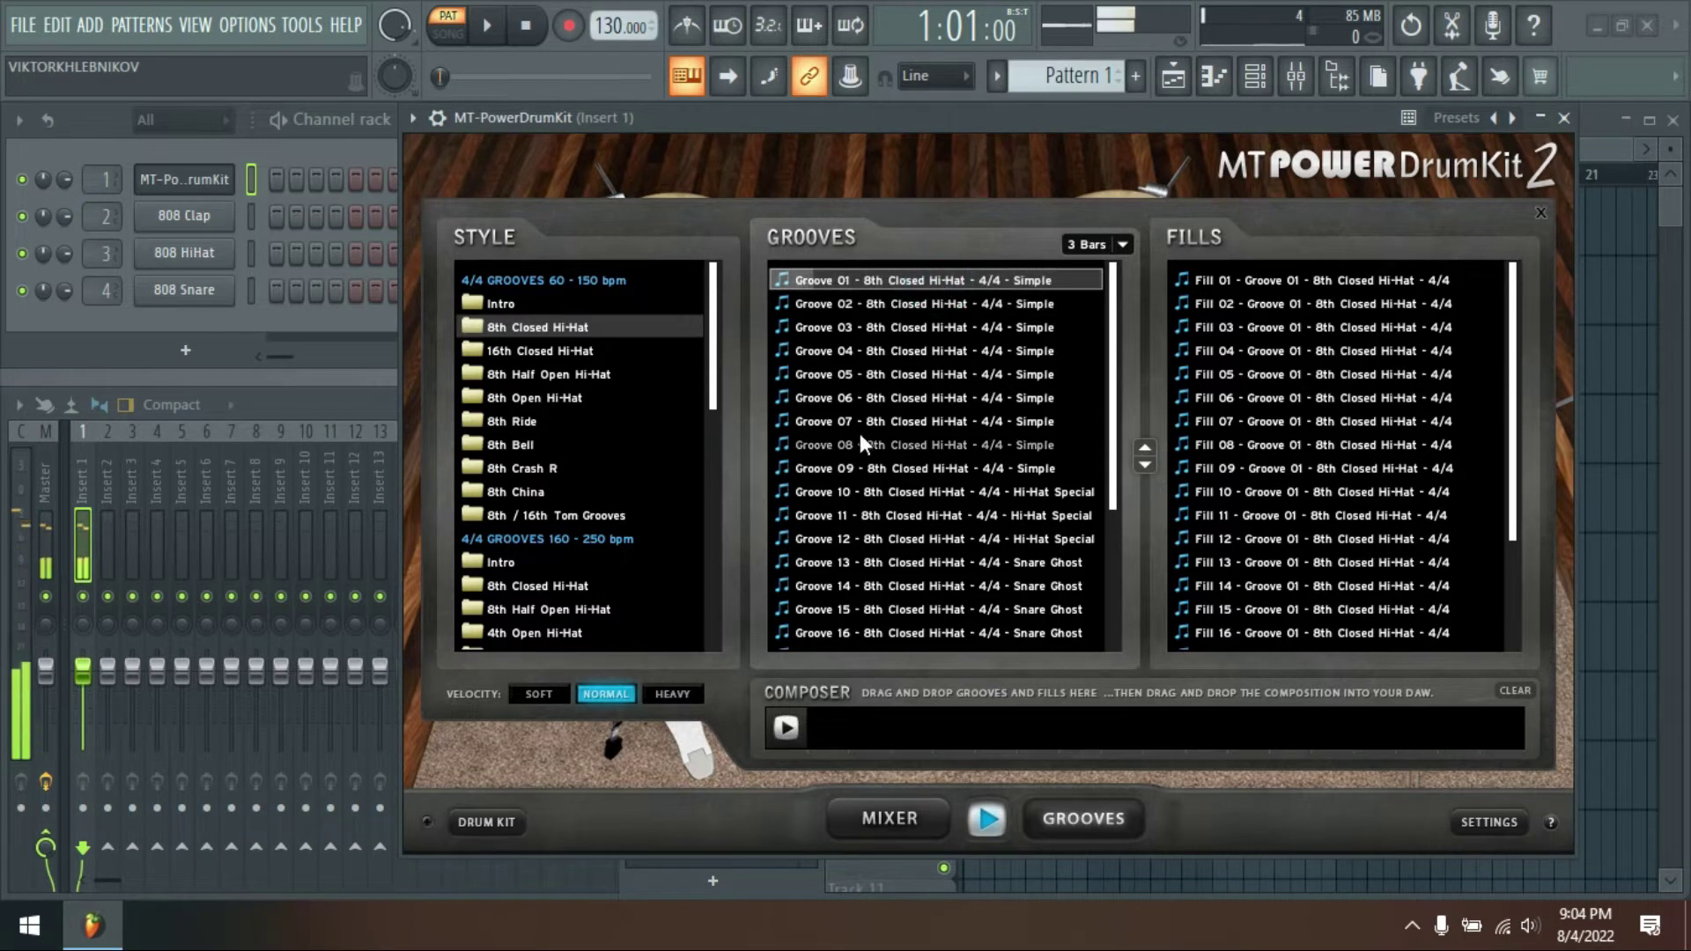
click(1249, 280)
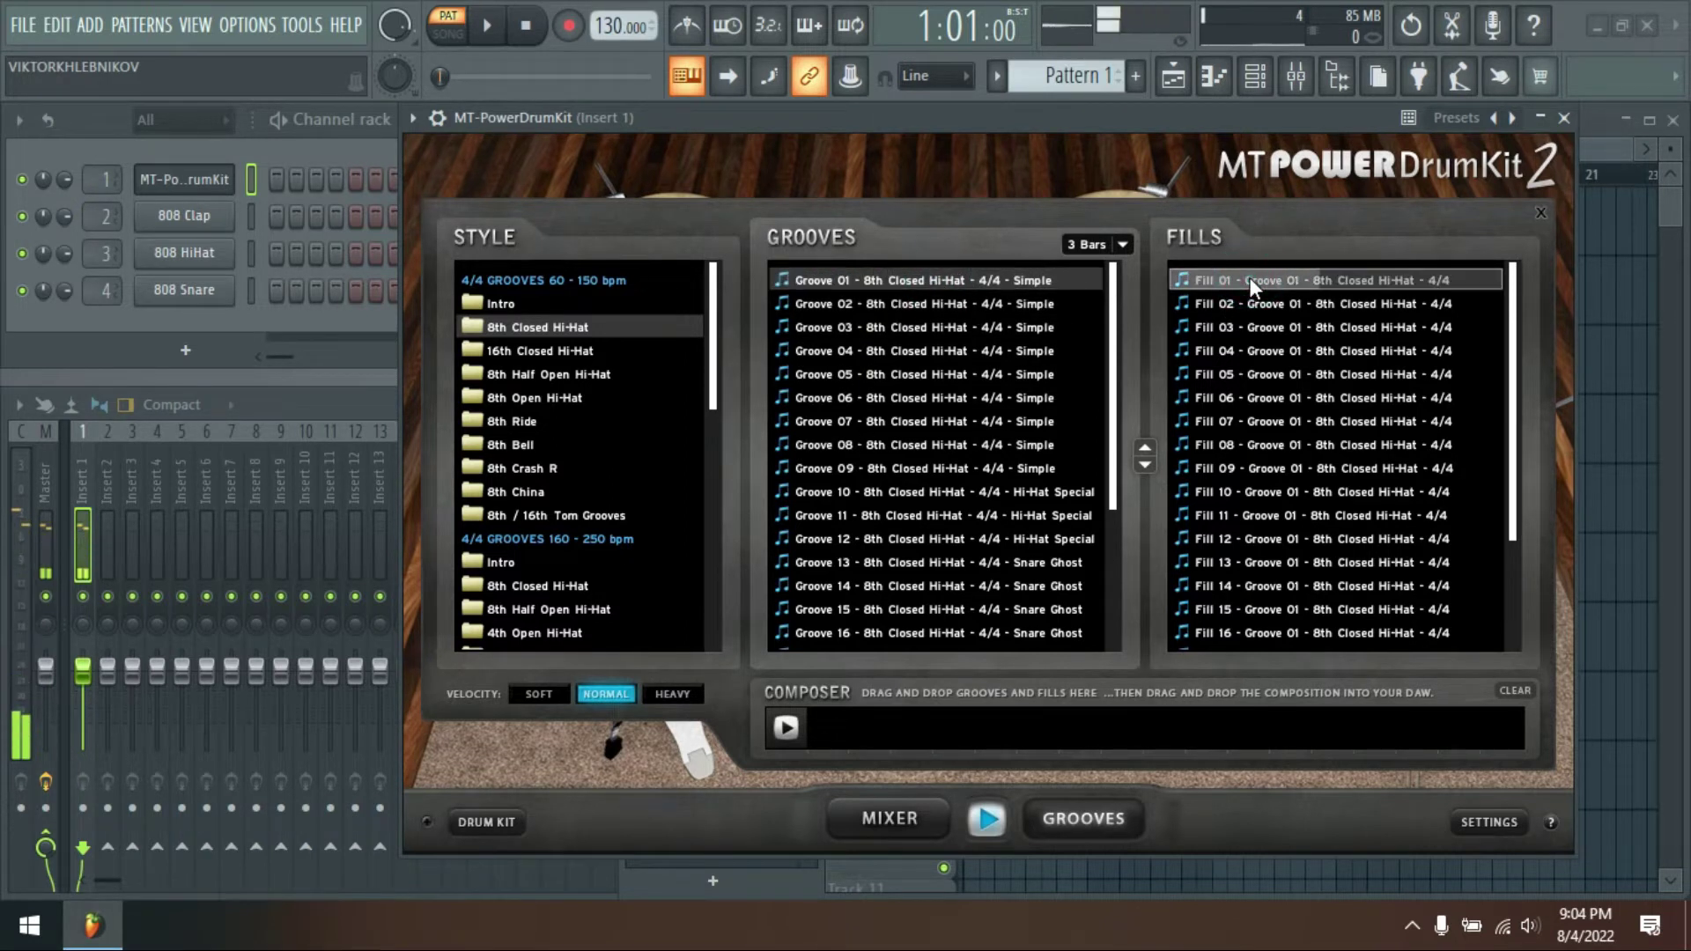
click(1304, 303)
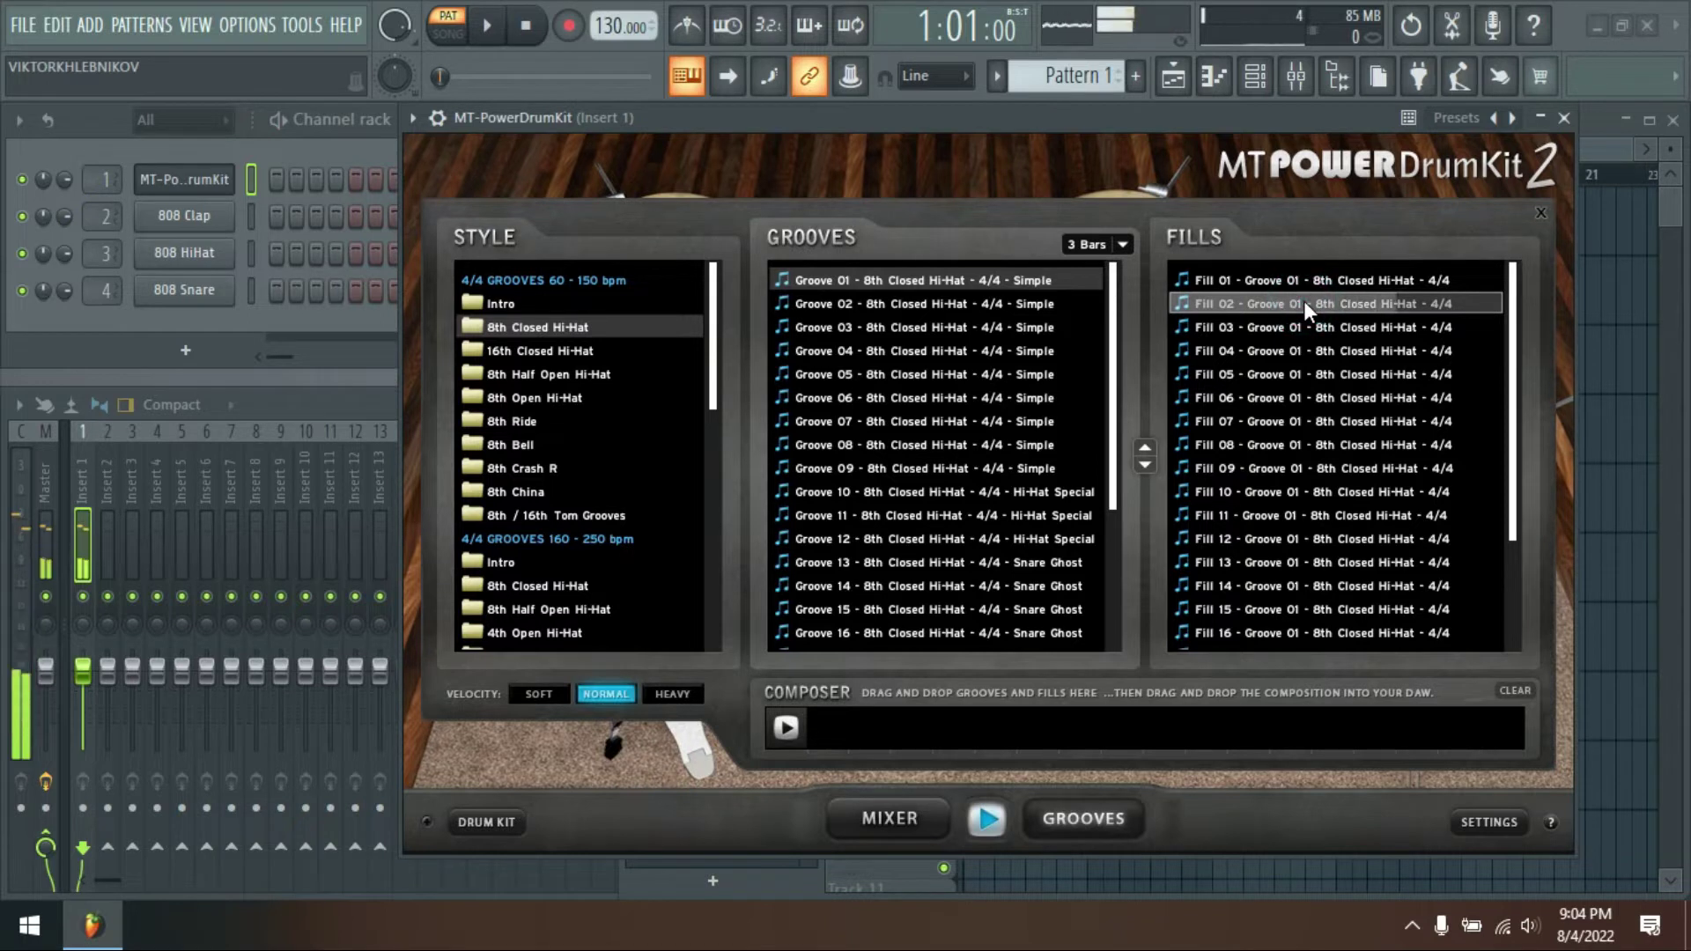
click(990, 816)
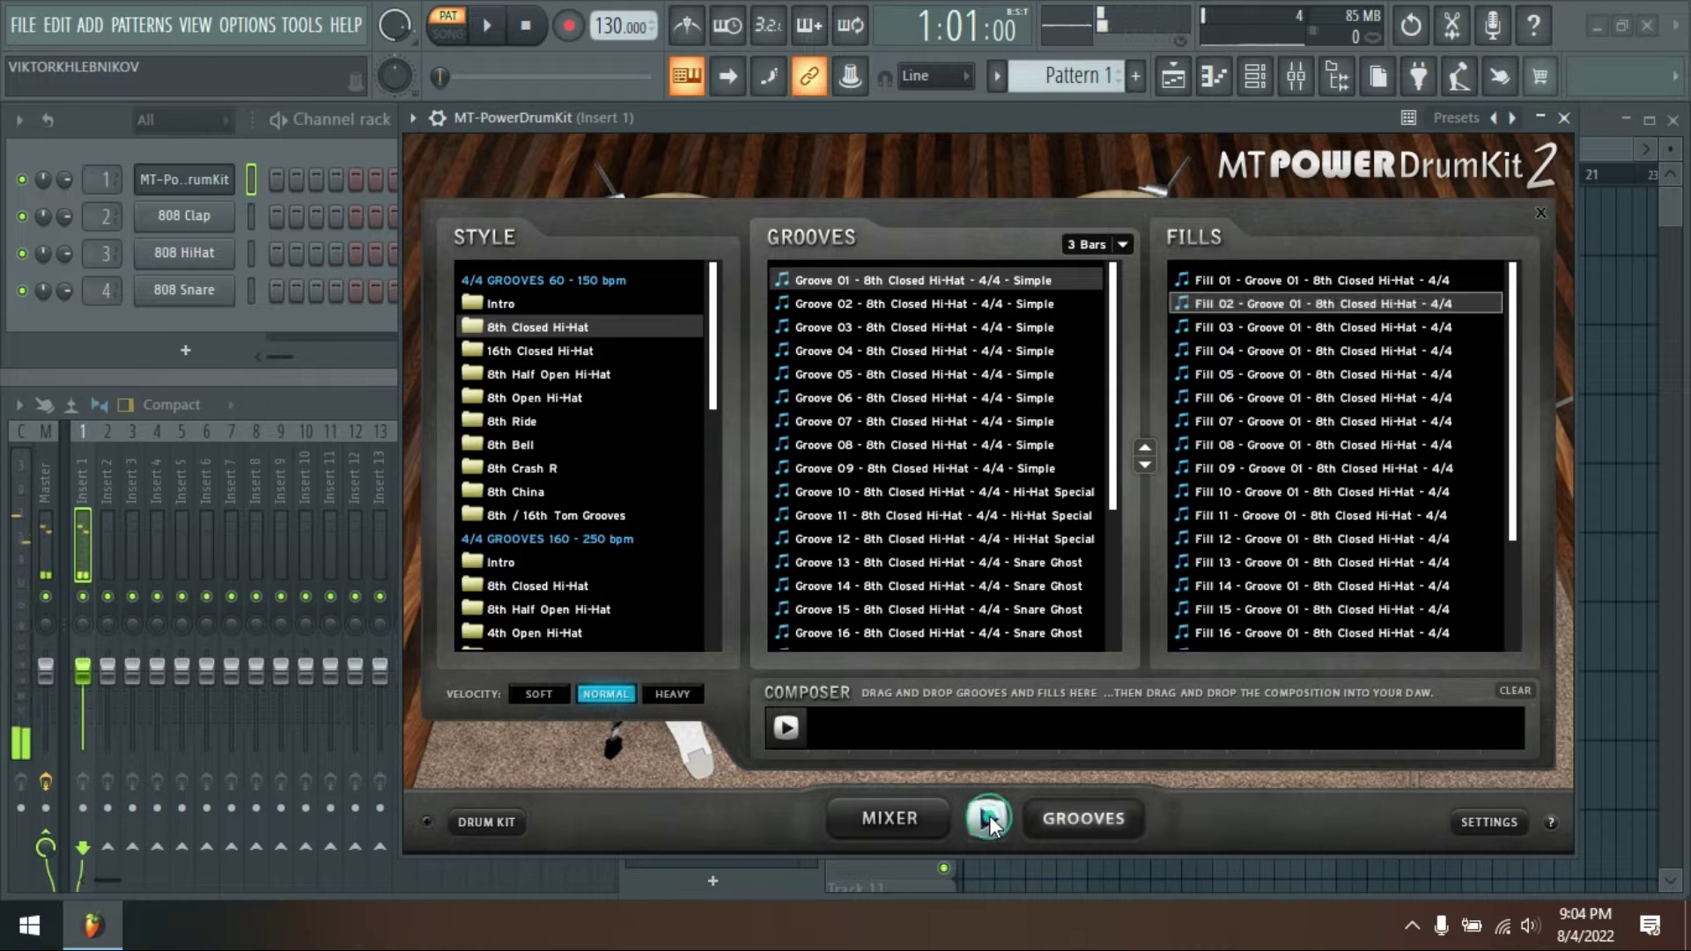
- Preview 16th Closed Hi-Hat fills for Groove 01 and Groove 02
click(546, 351)
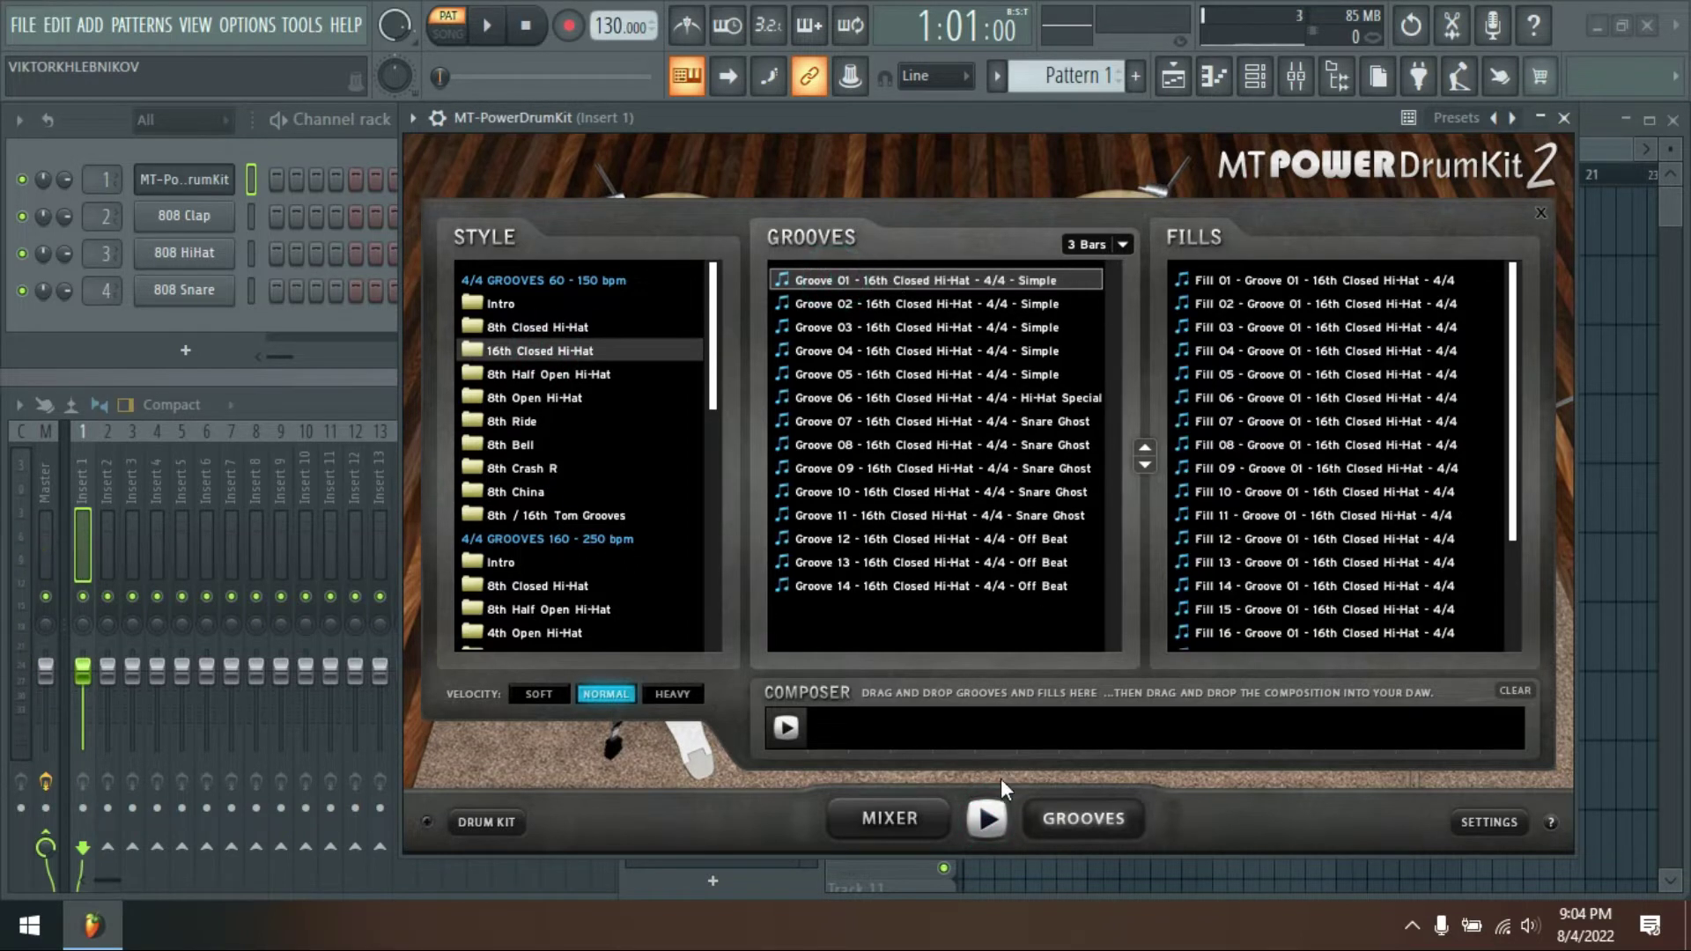
click(1247, 281)
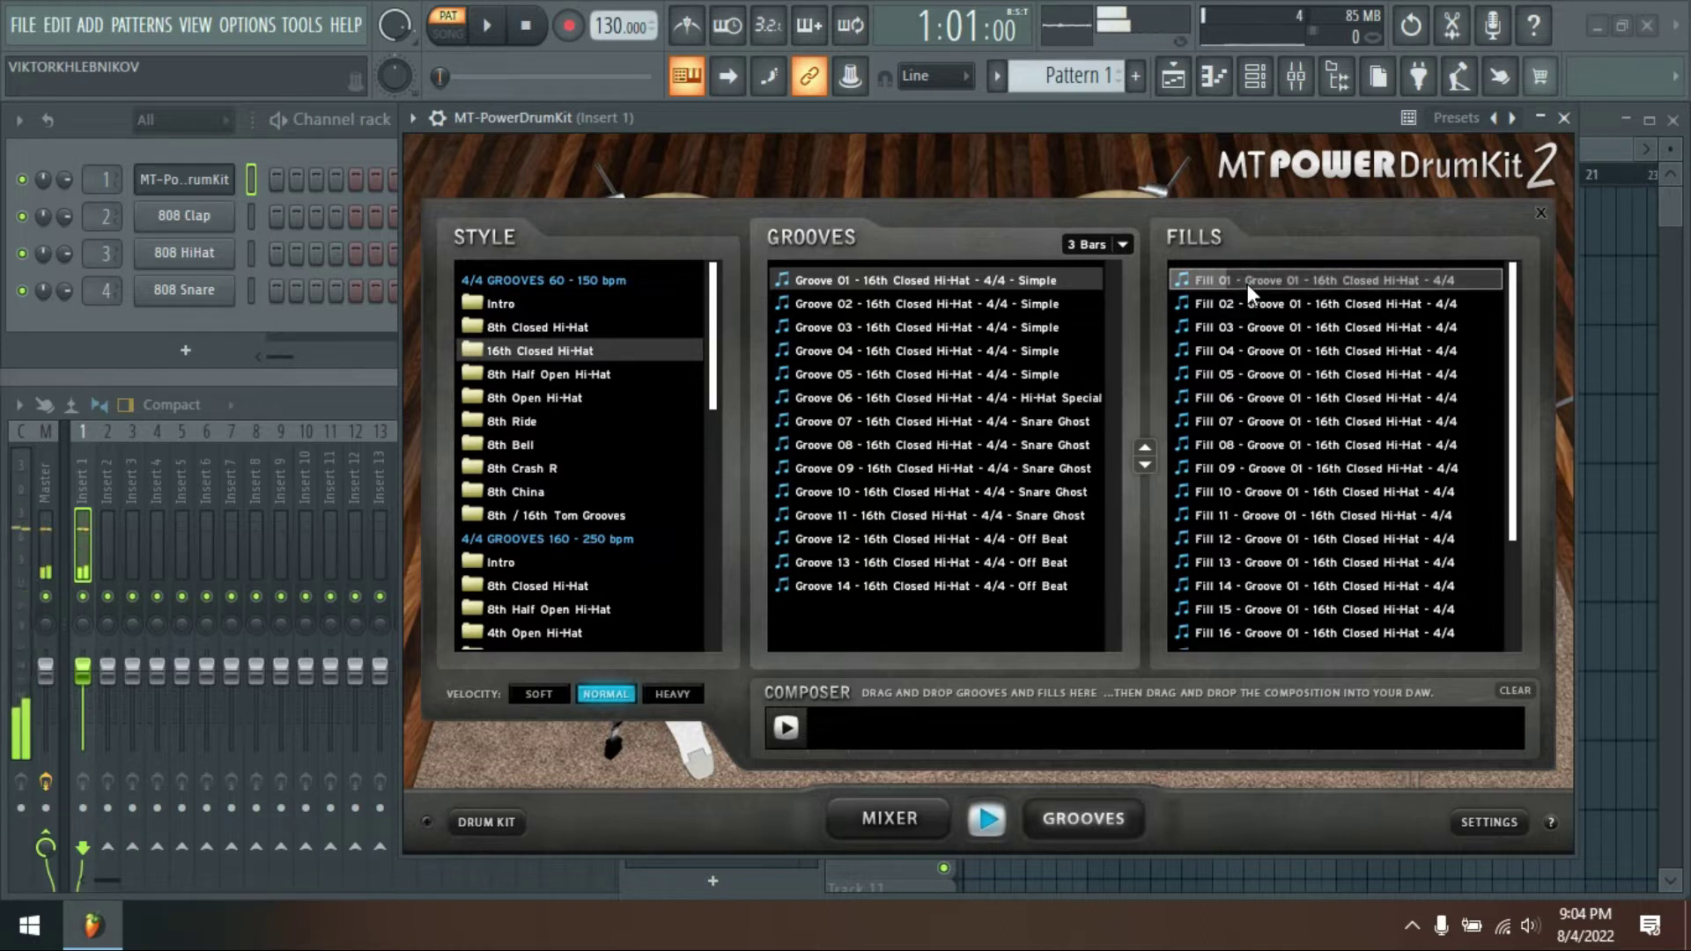
click(883, 305)
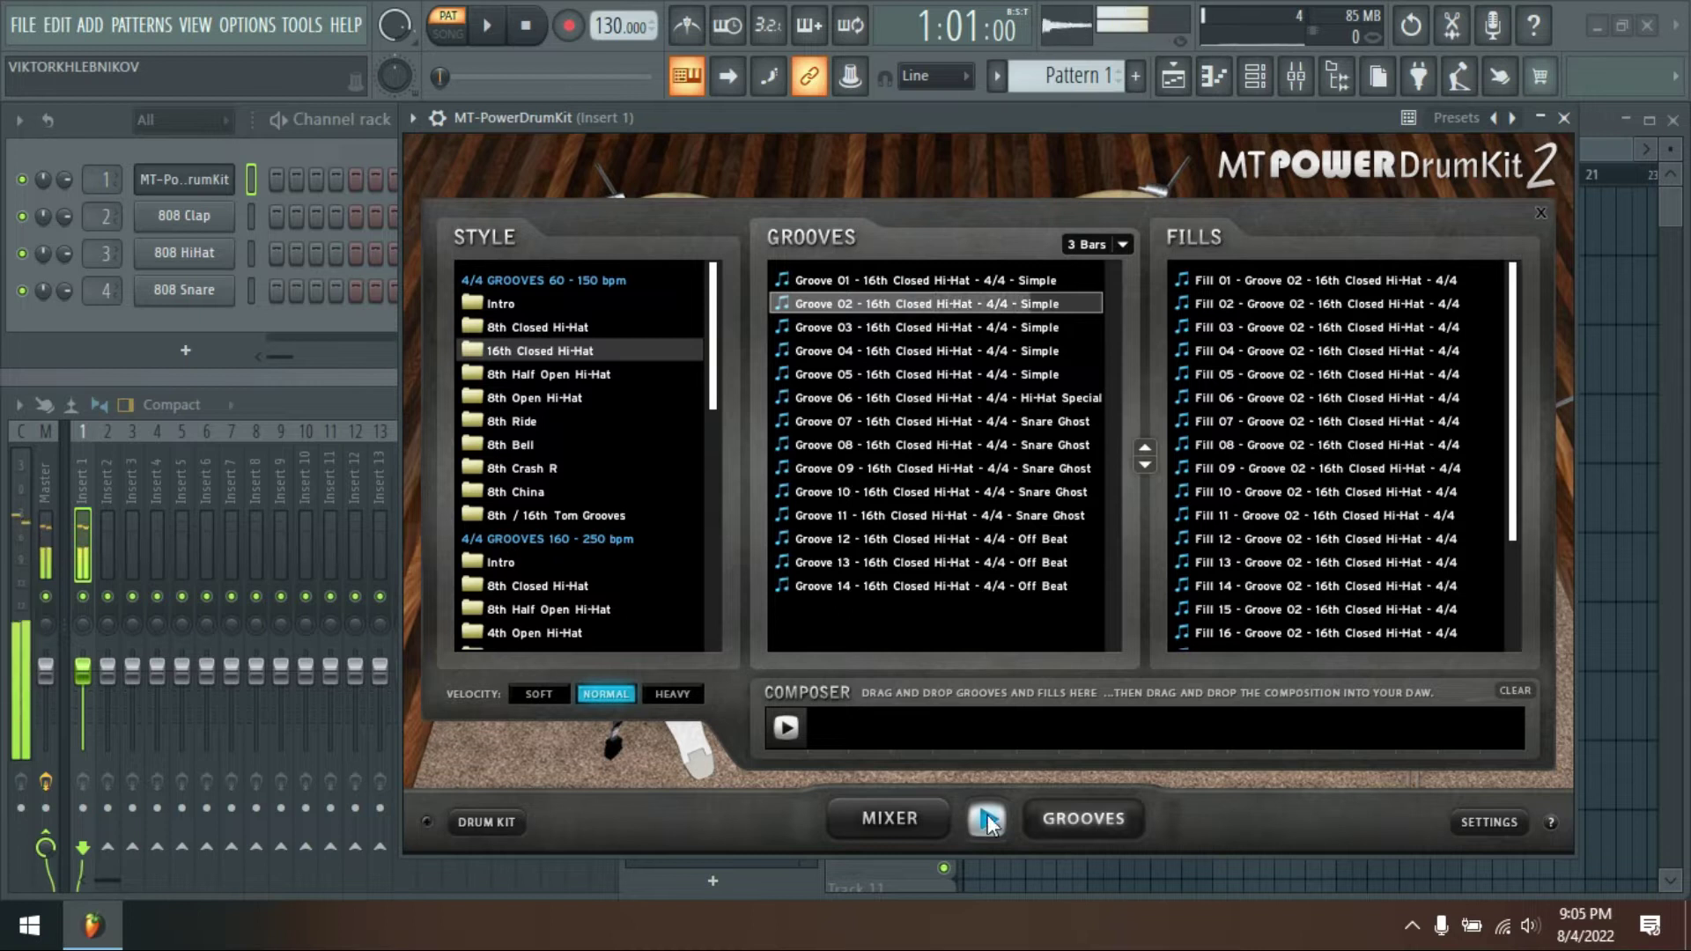
click(1229, 304)
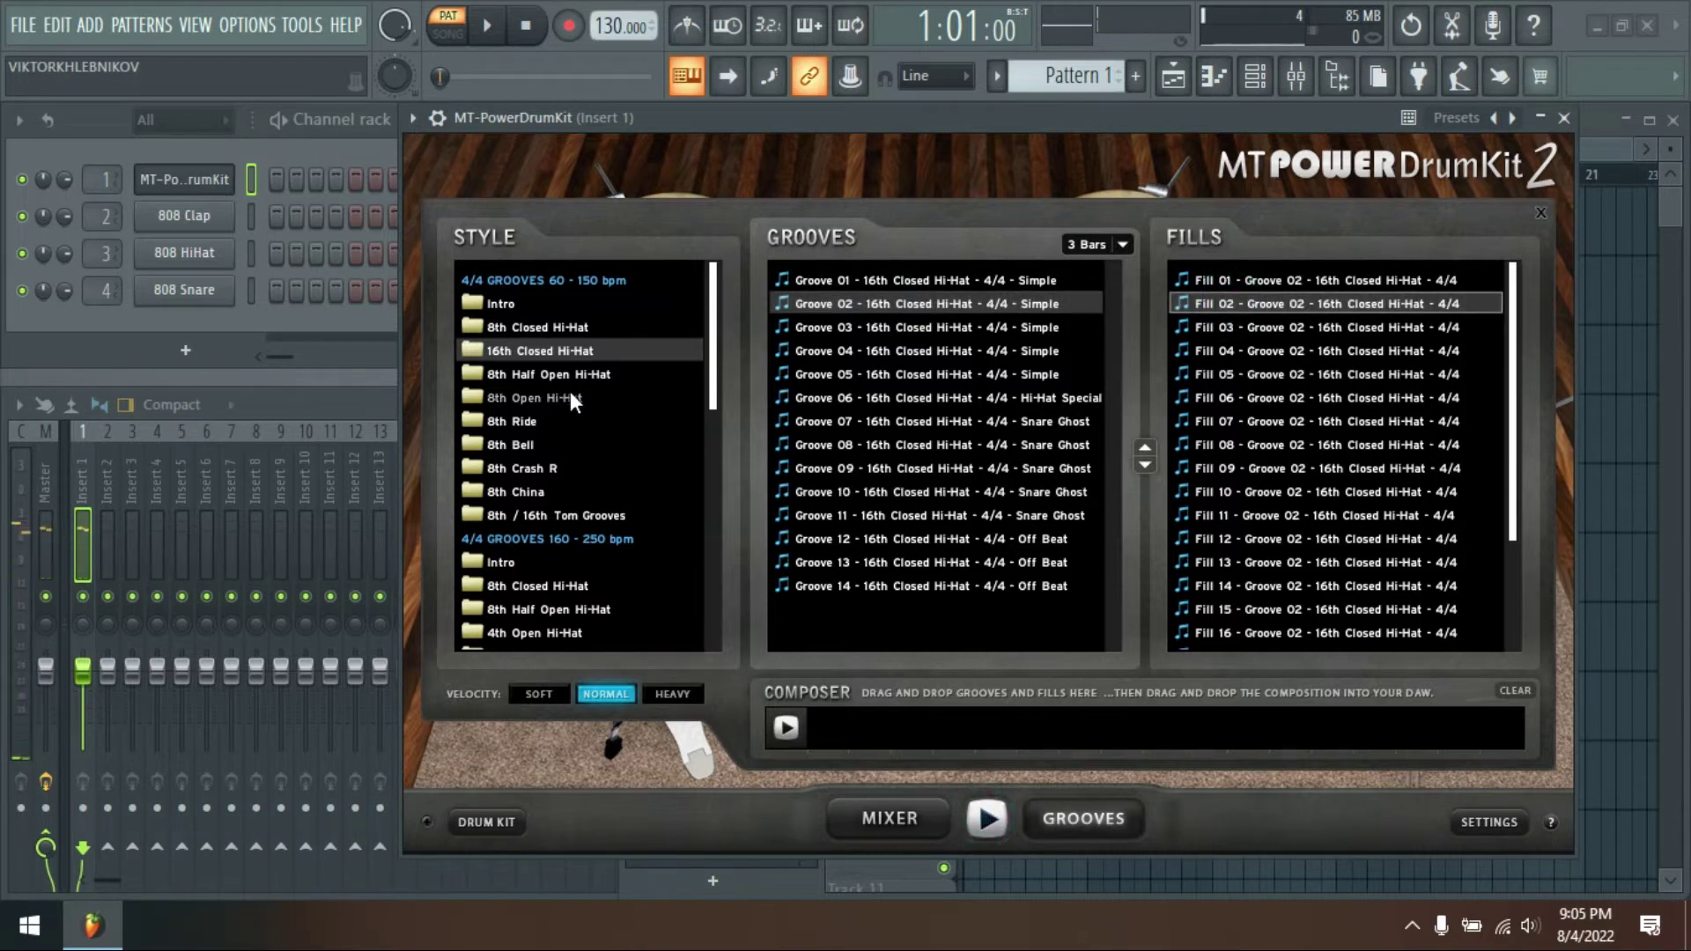
- Preview Groove 01 of the 8th Half Open, 8th Open and 8th Ride hi-hat styles
click(543, 374)
click(859, 278)
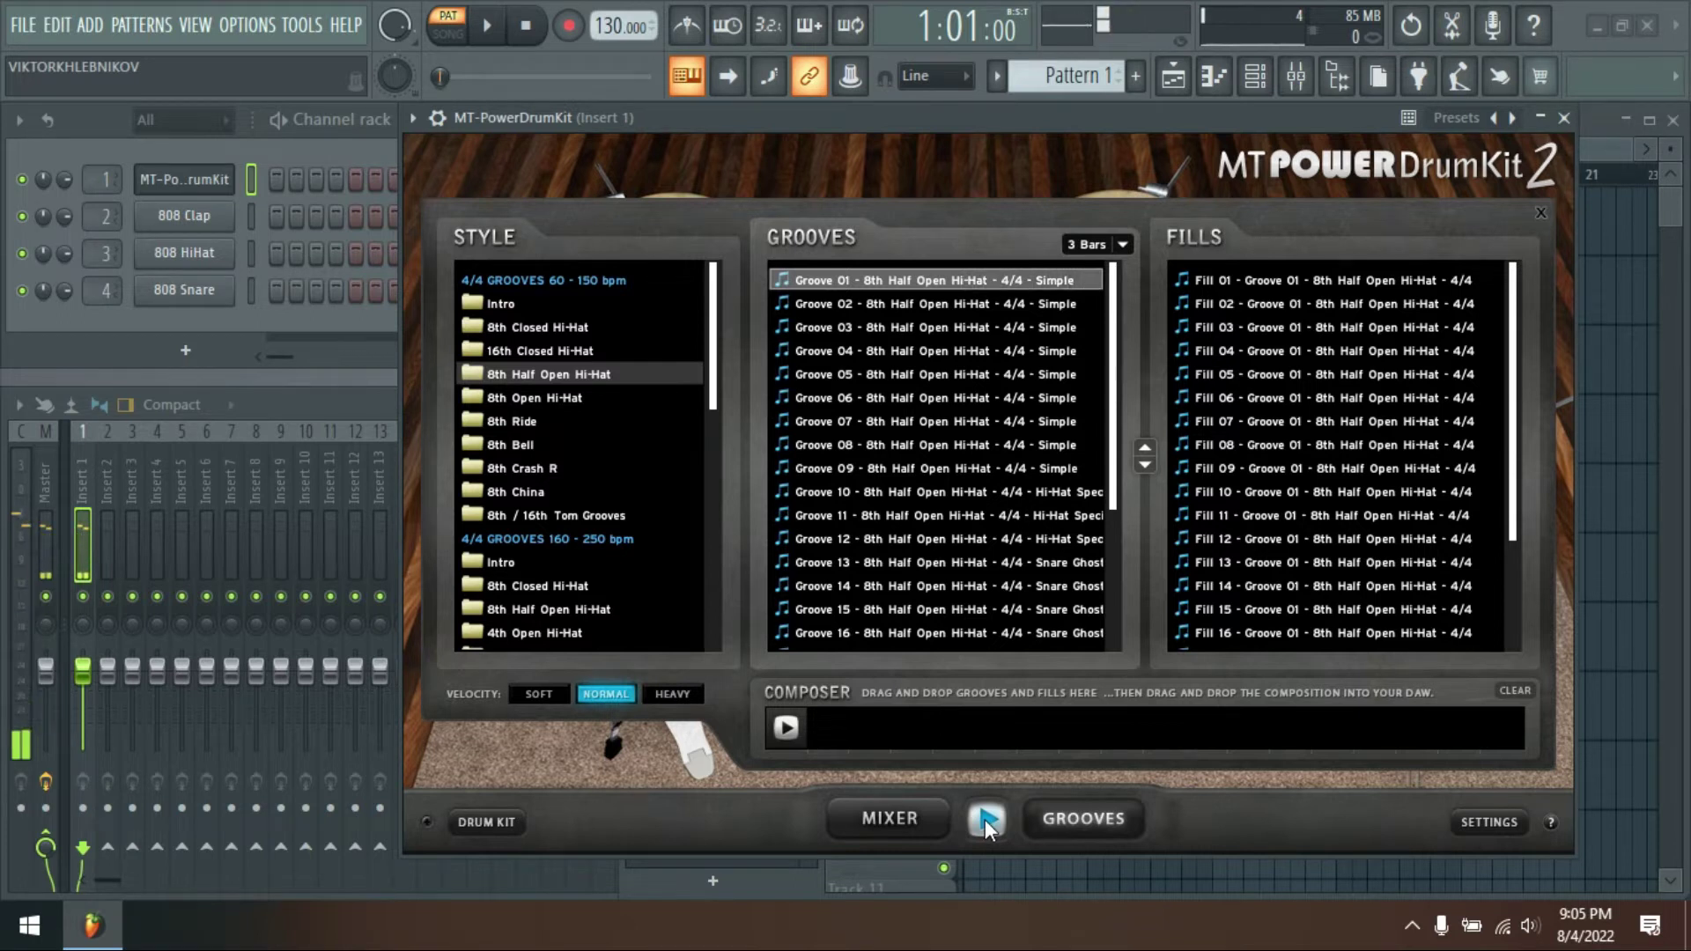
click(530, 402)
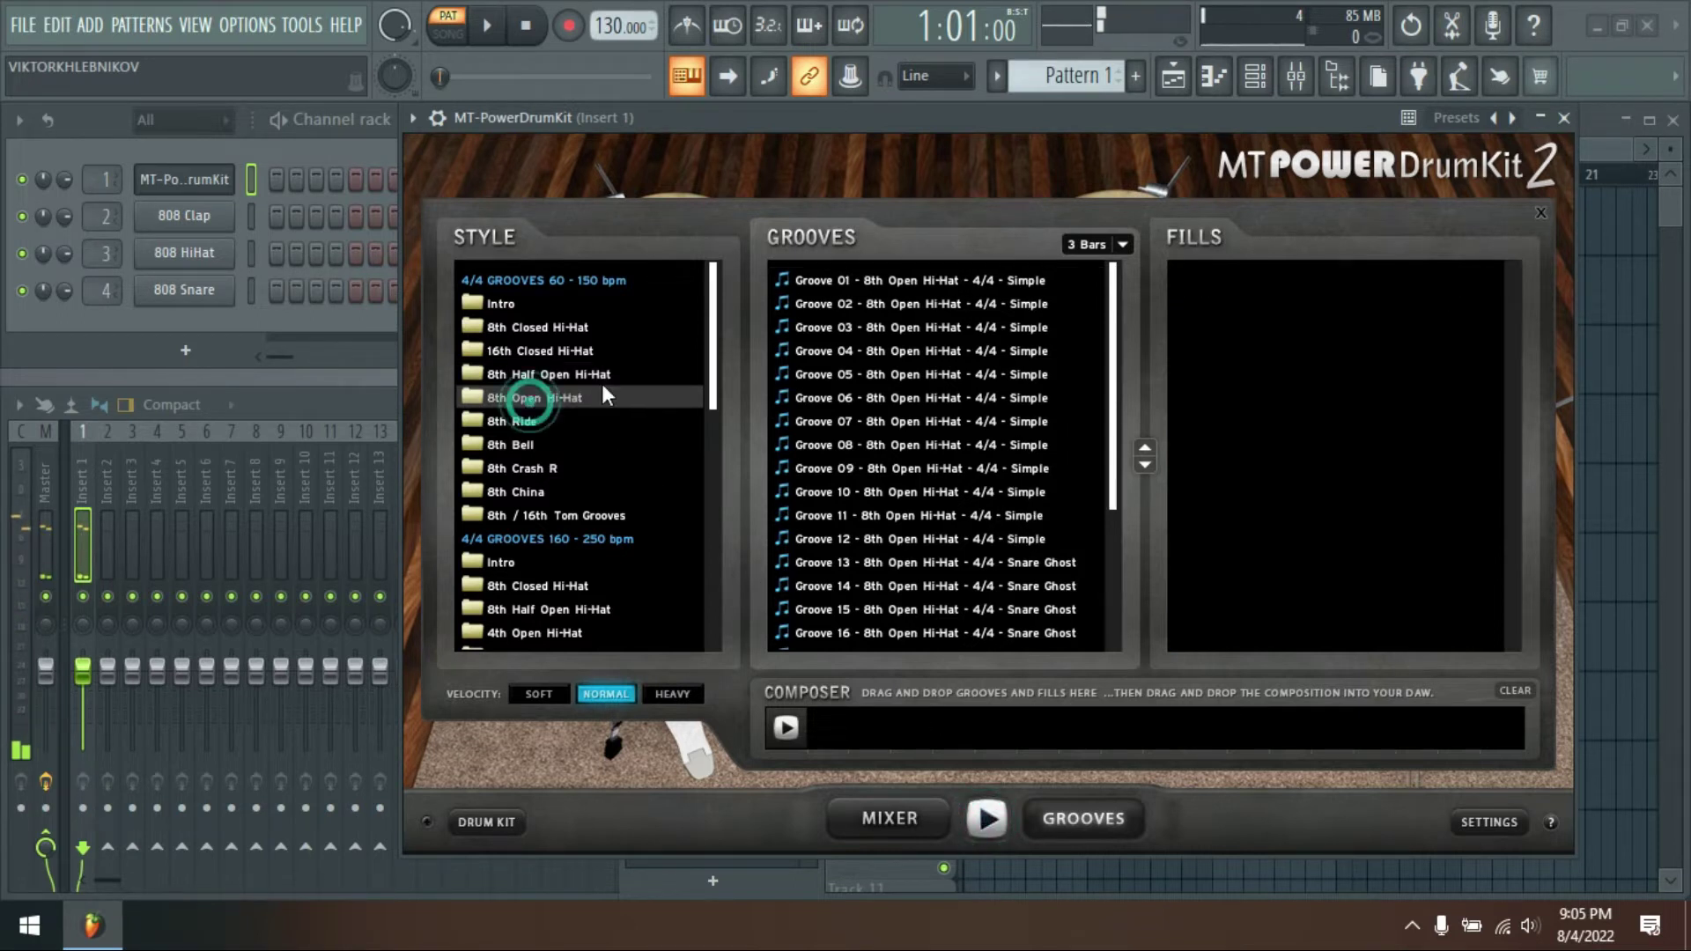
click(868, 278)
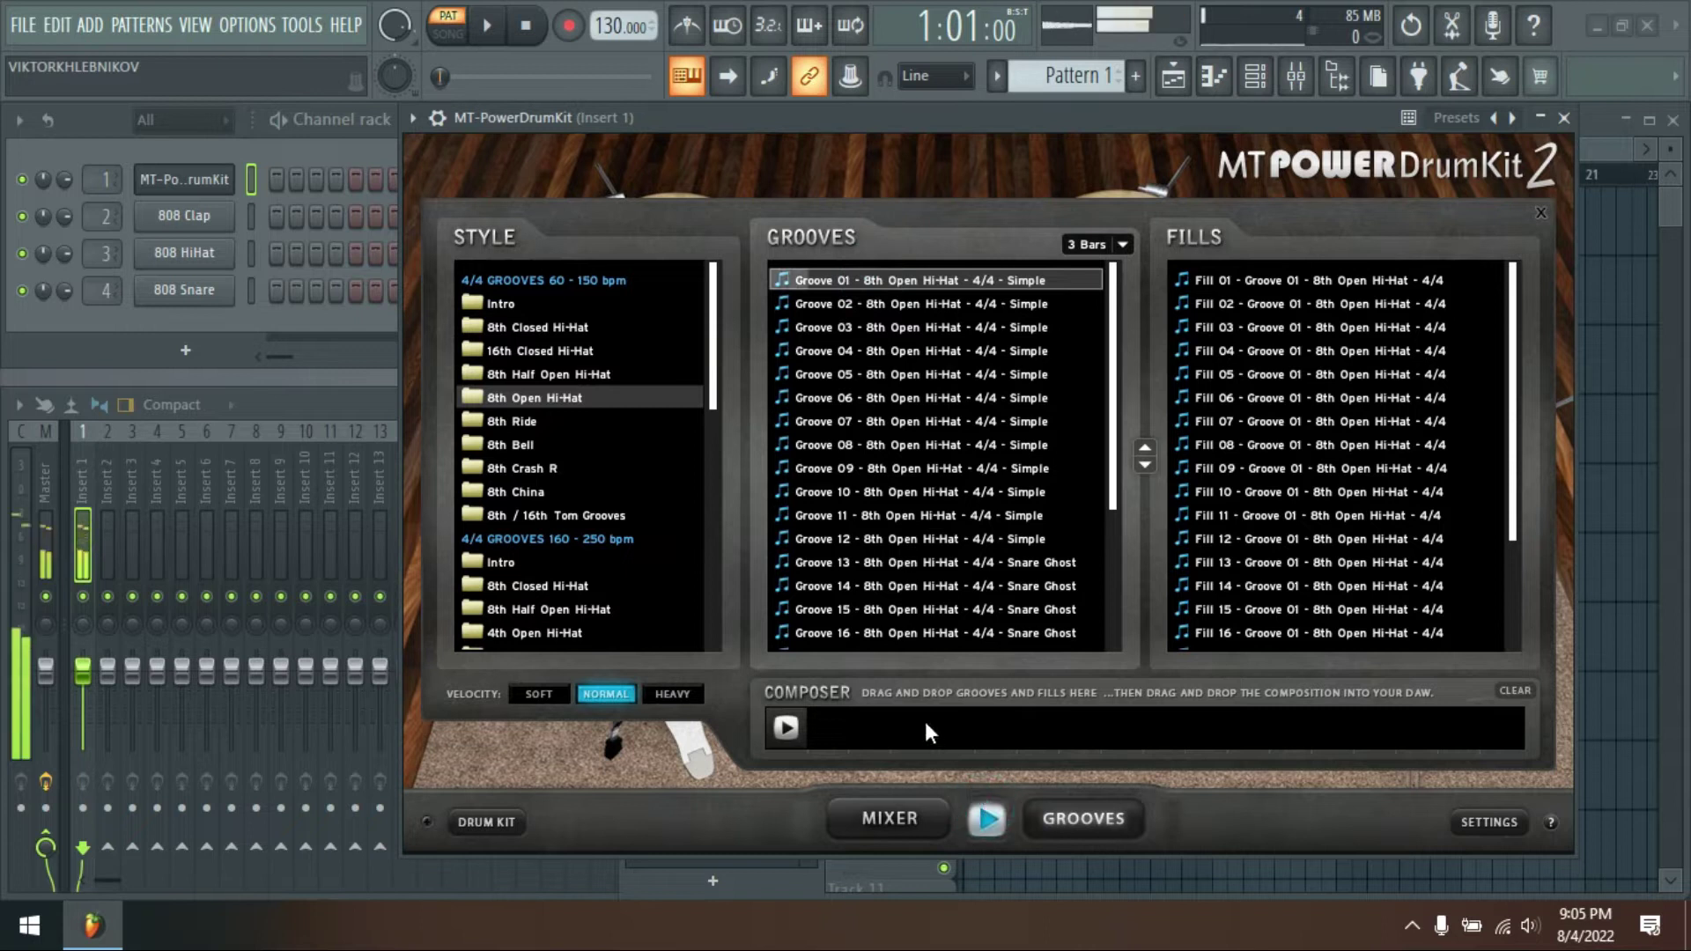
click(984, 819)
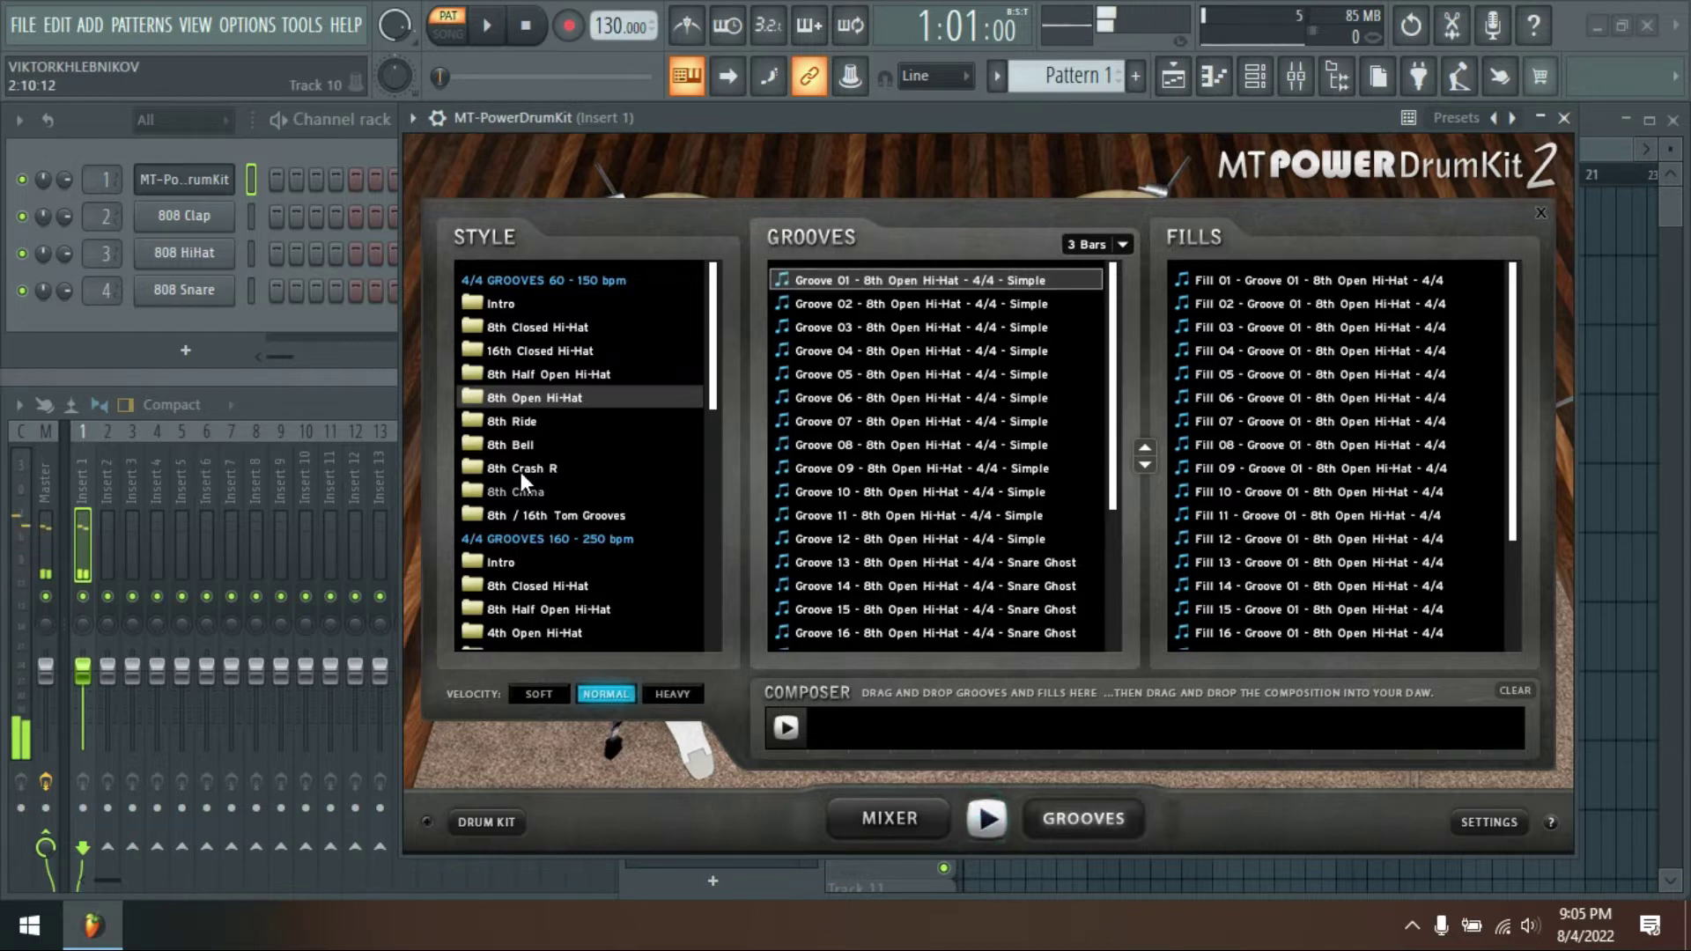
click(512, 421)
click(855, 281)
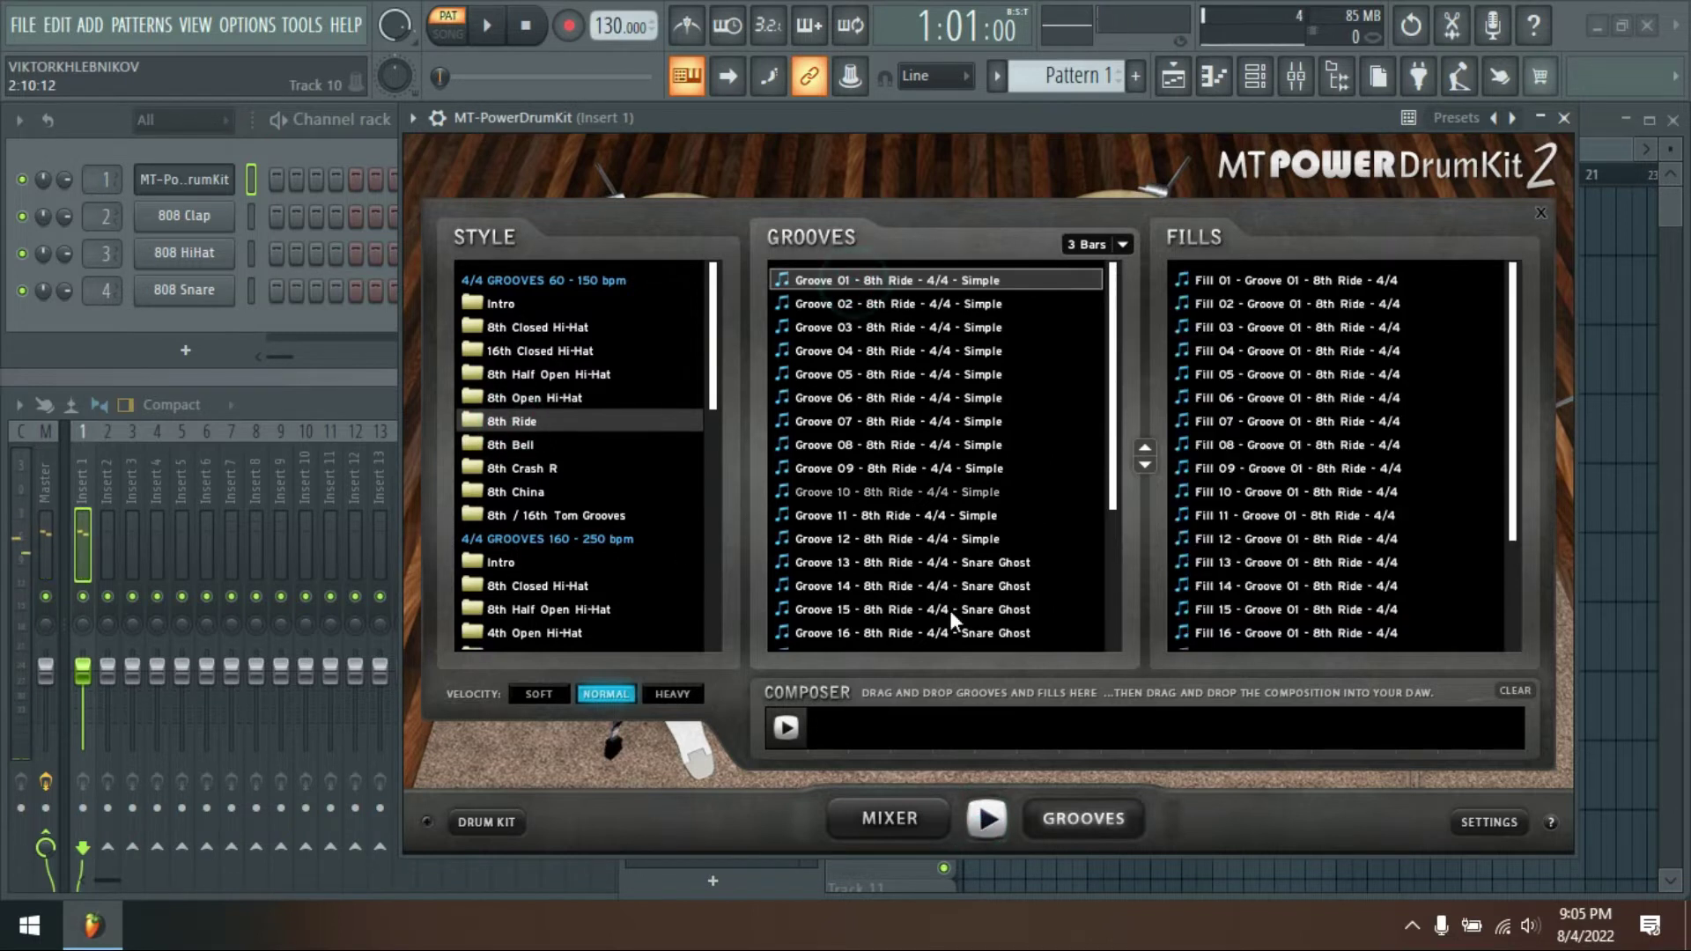
click(986, 814)
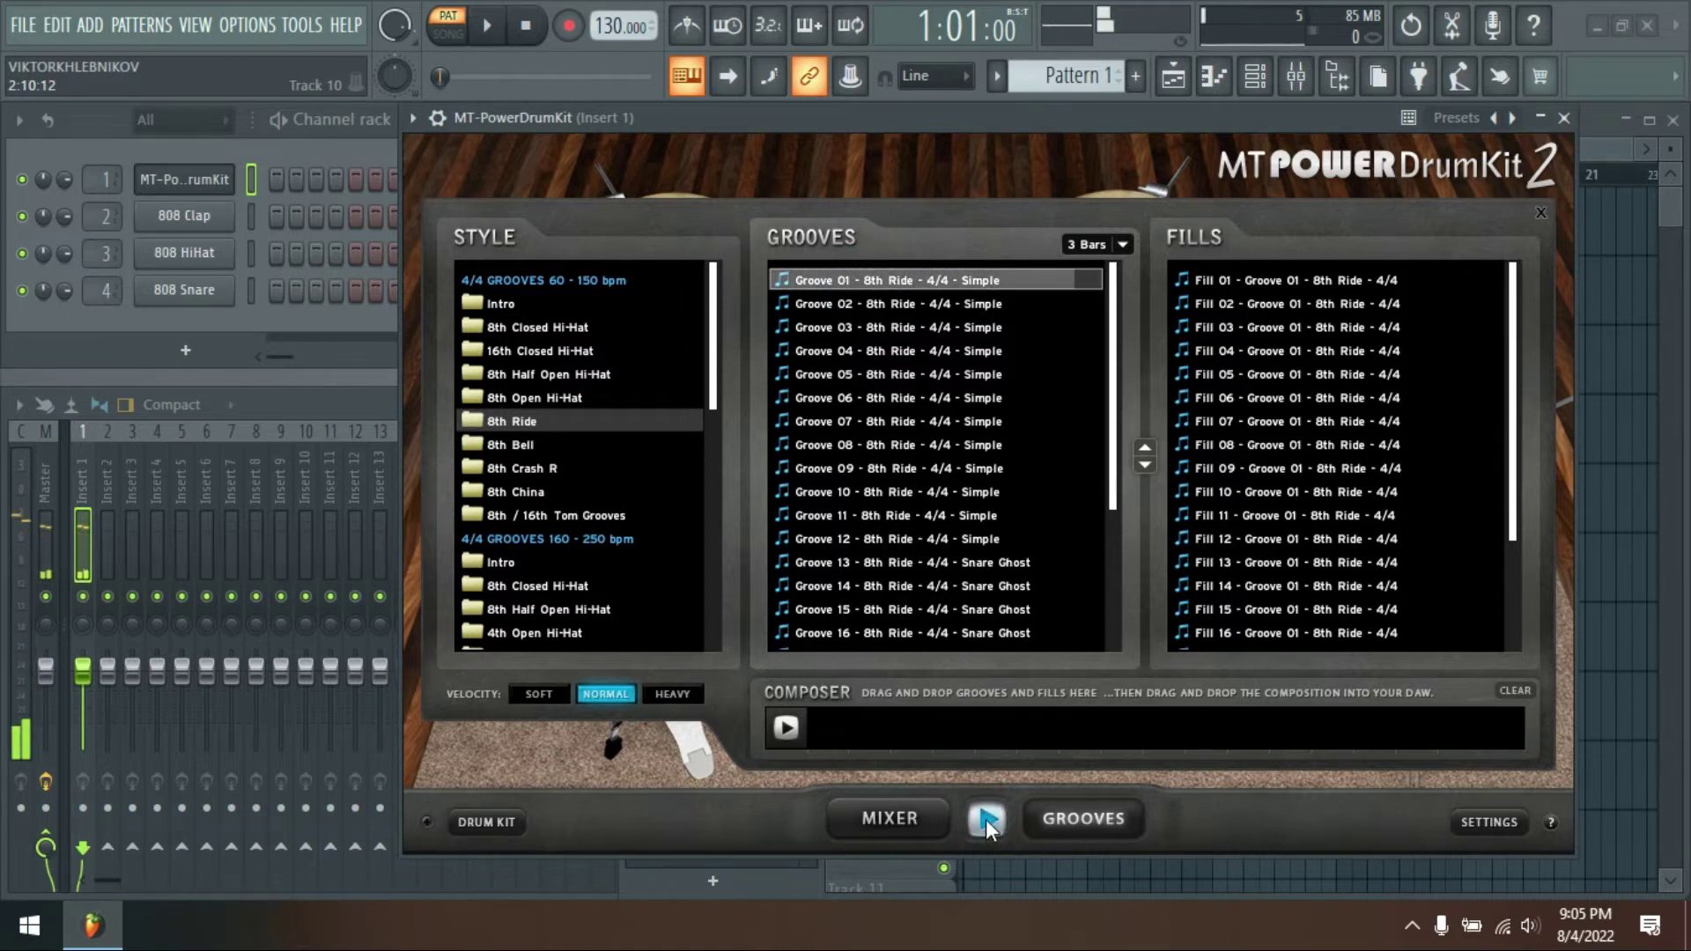
- Drag 8th Closed Hi-Hat Groove 01 onto the MT-PowerDrumKit channel as a 35-note pattern
click(546, 326)
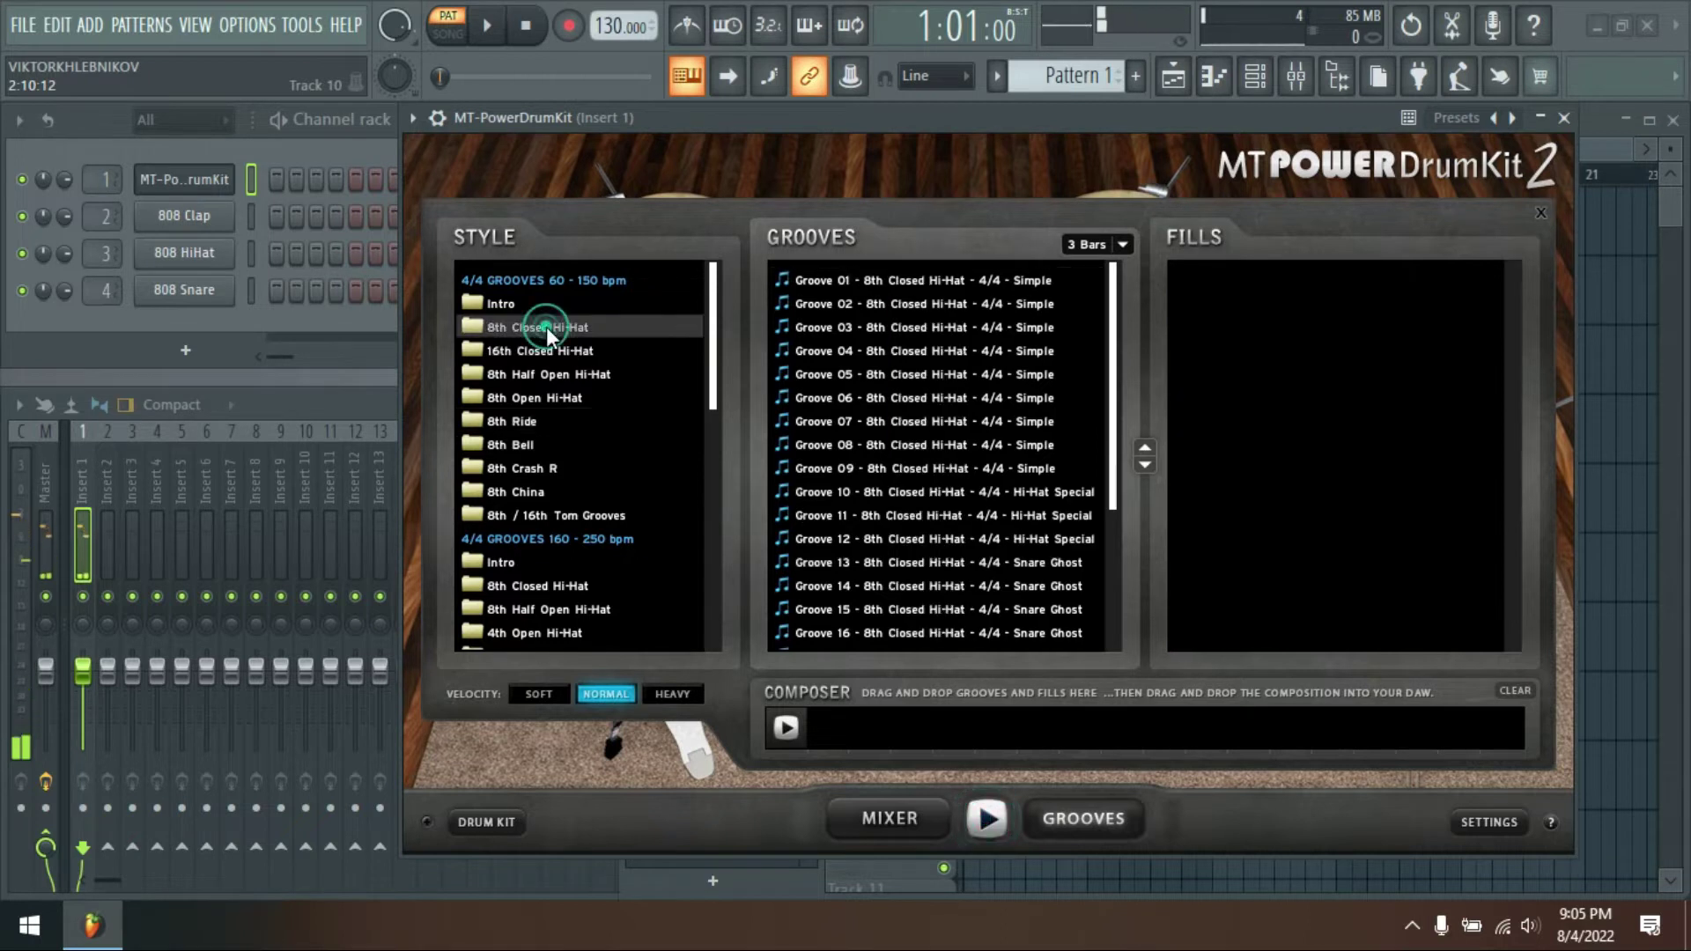
click(867, 277)
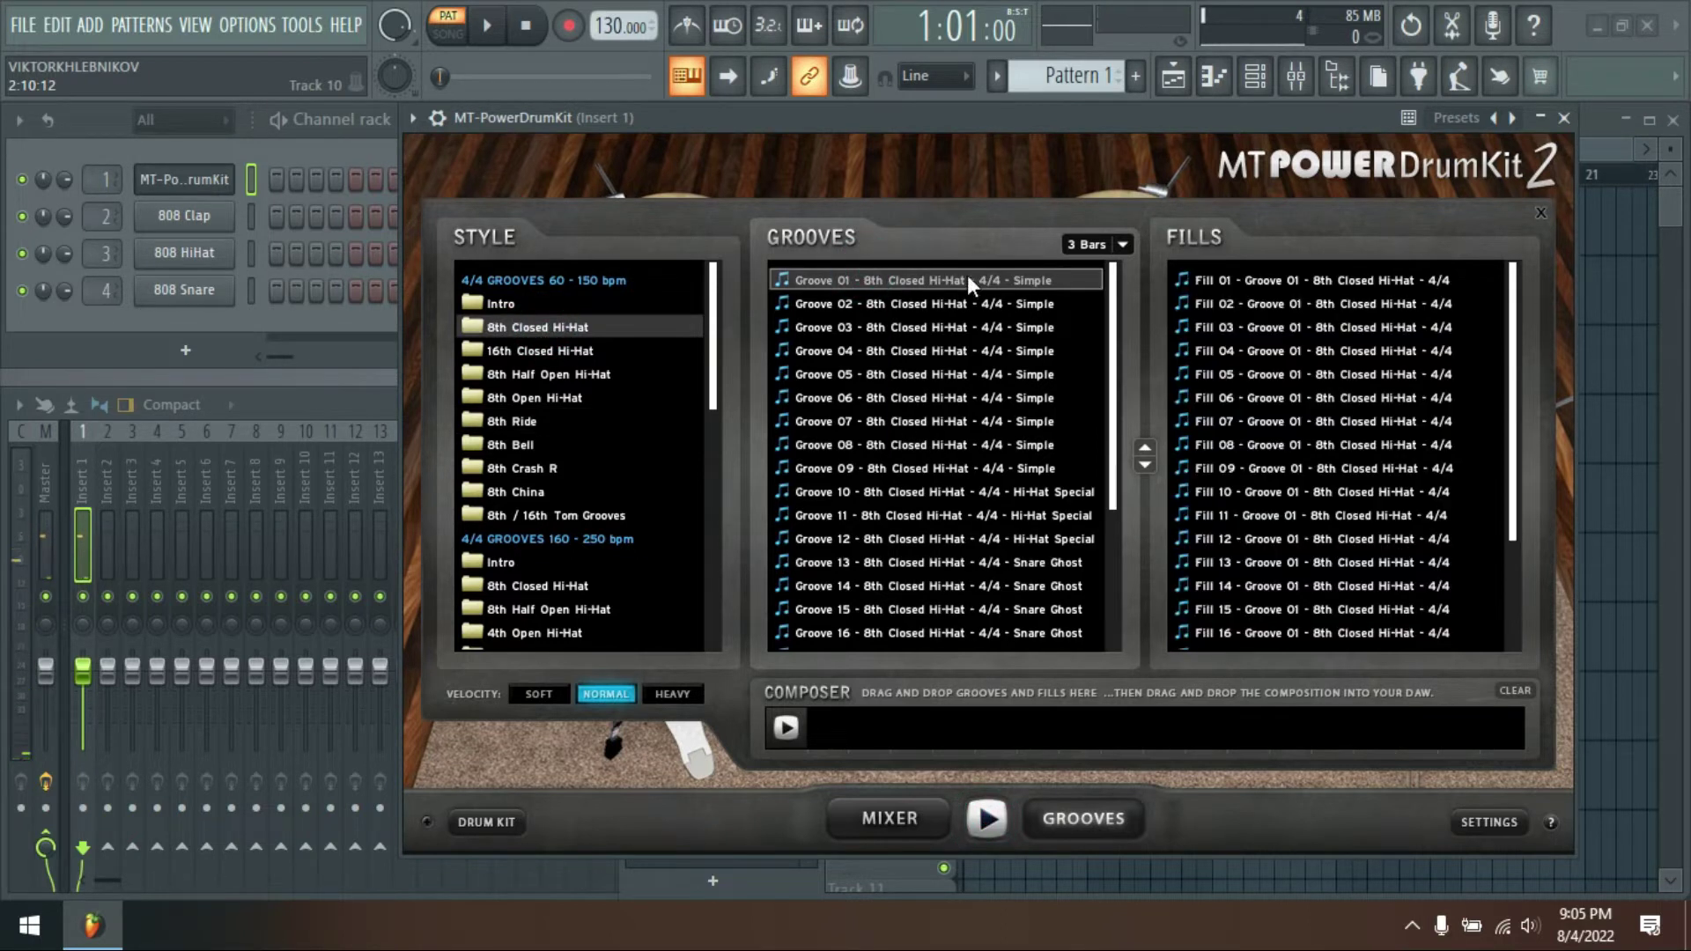
drag(960, 277, 653, 276)
drag(300, 211, 215, 187)
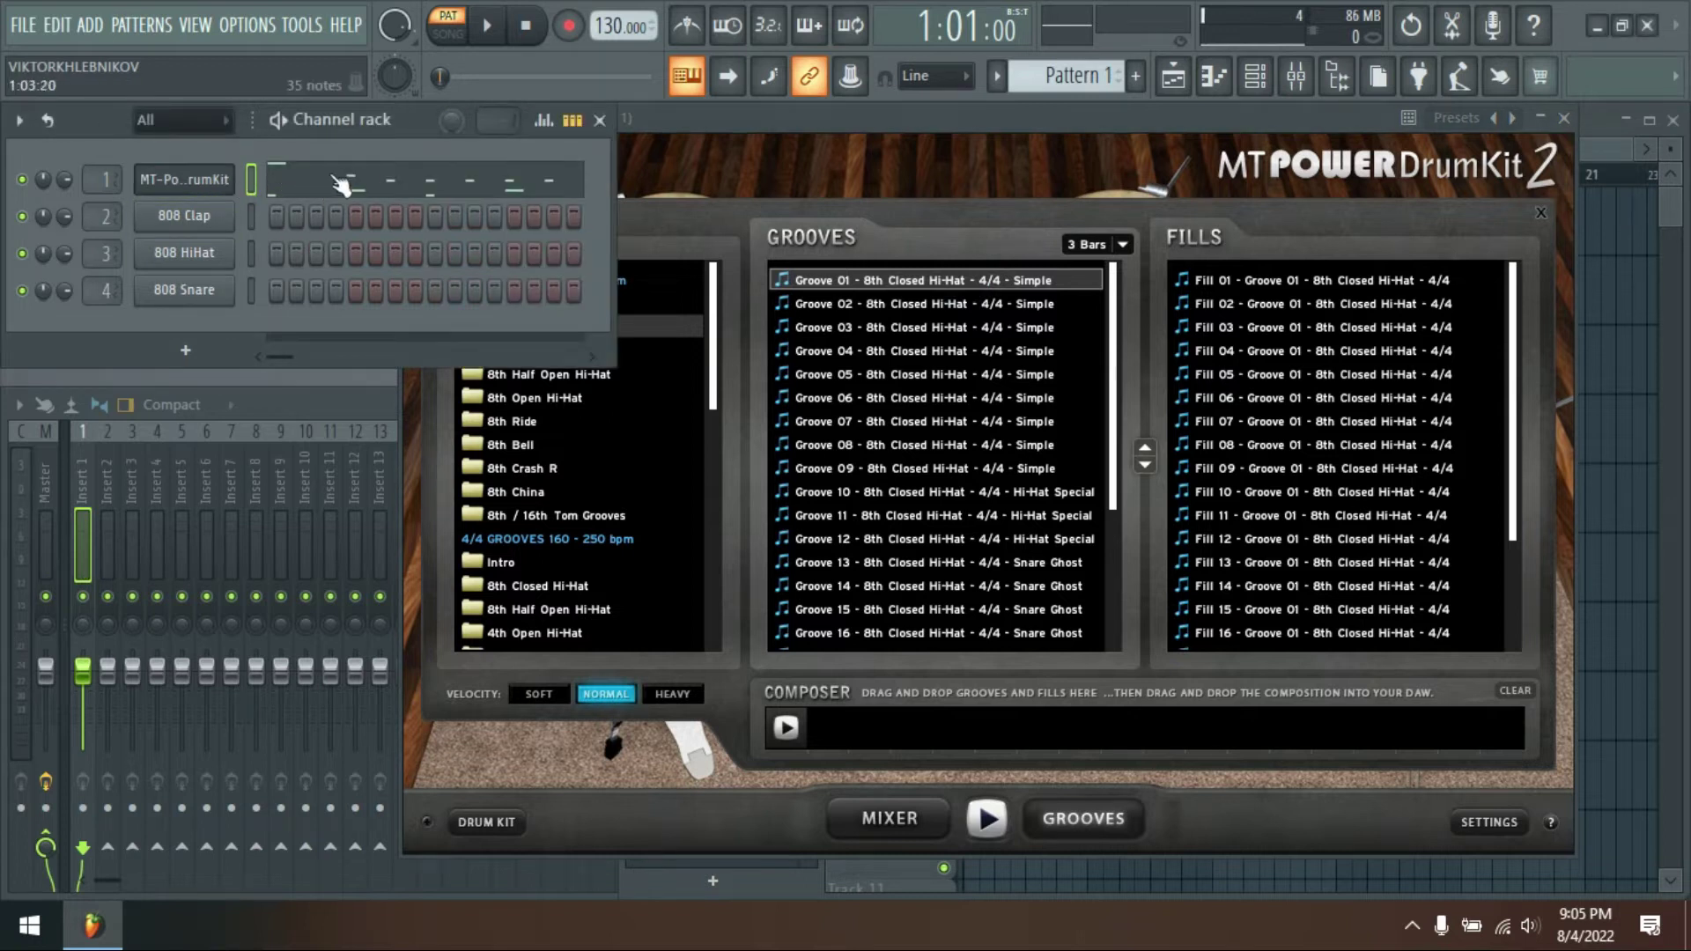
click(379, 194)
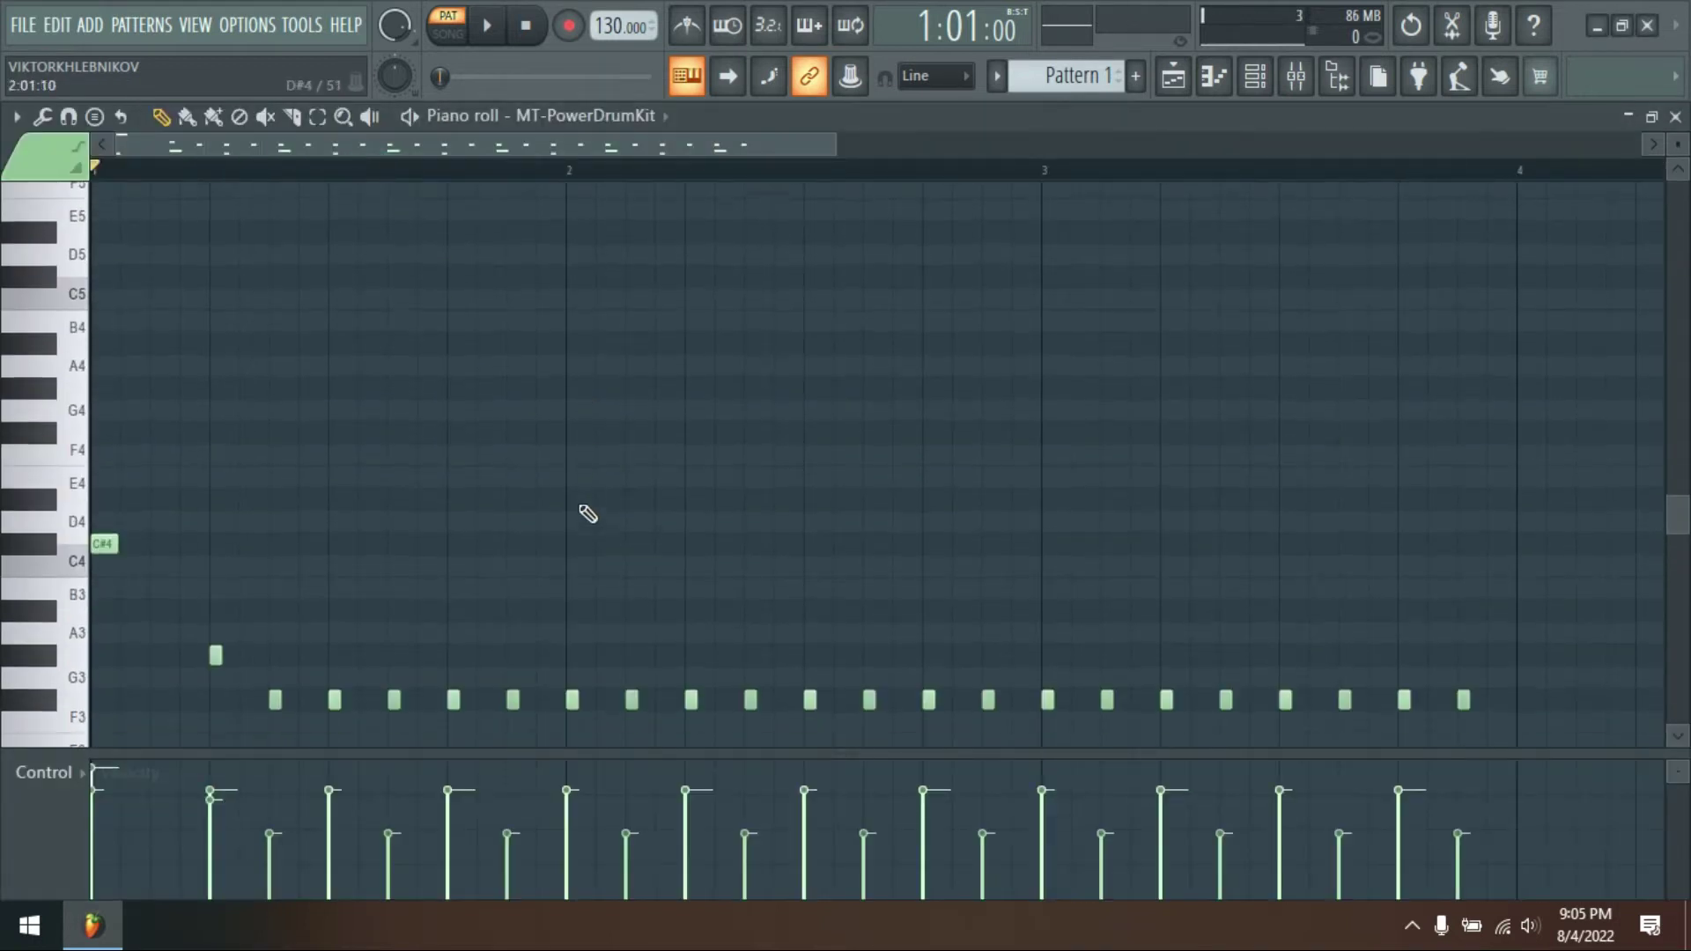
scroll(583, 177, down, 5)
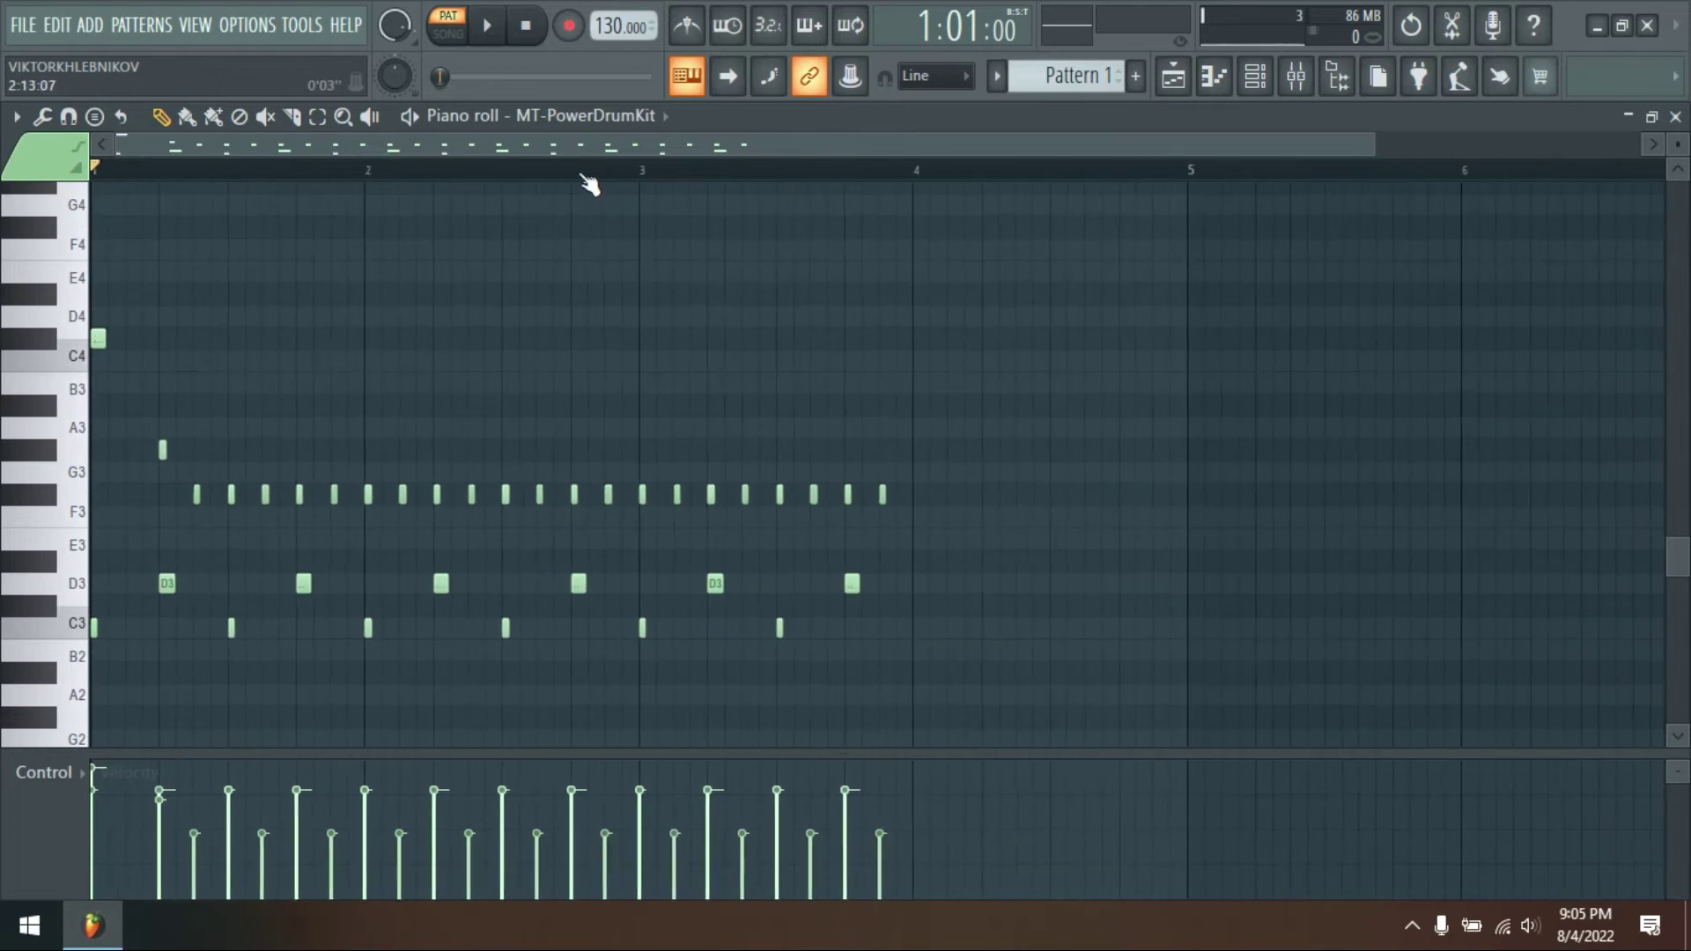
key(space)
scroll(898, 405, down, 3)
scroll(899, 407, up, 4)
scroll(899, 407, down, 1)
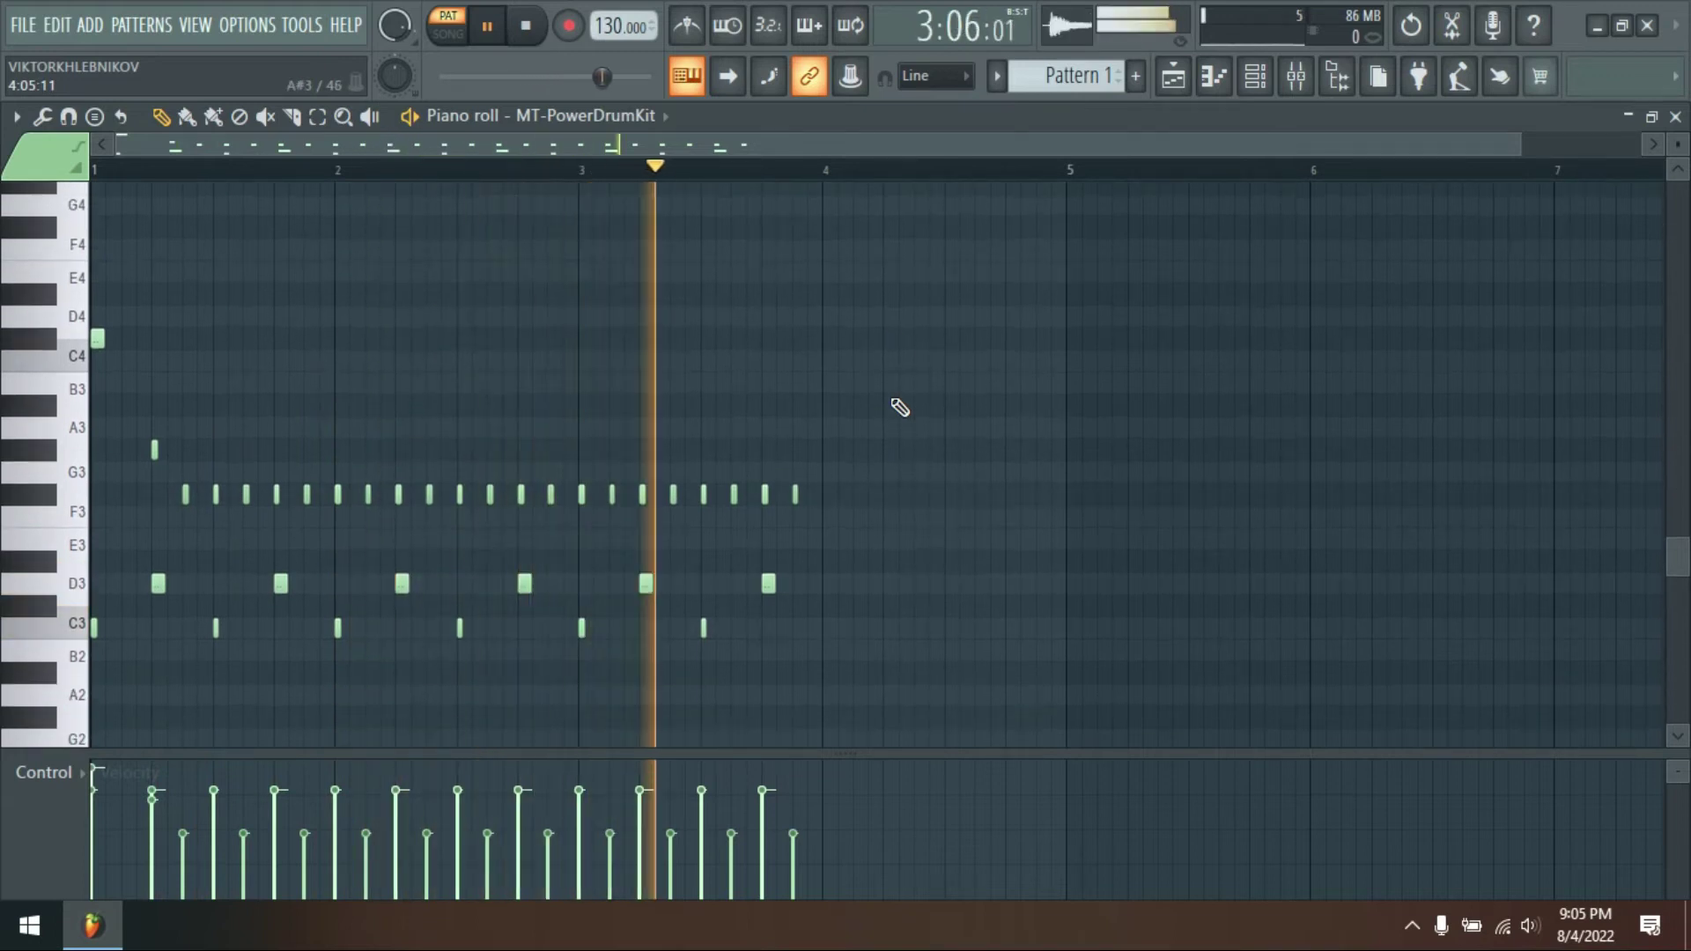
key(space)
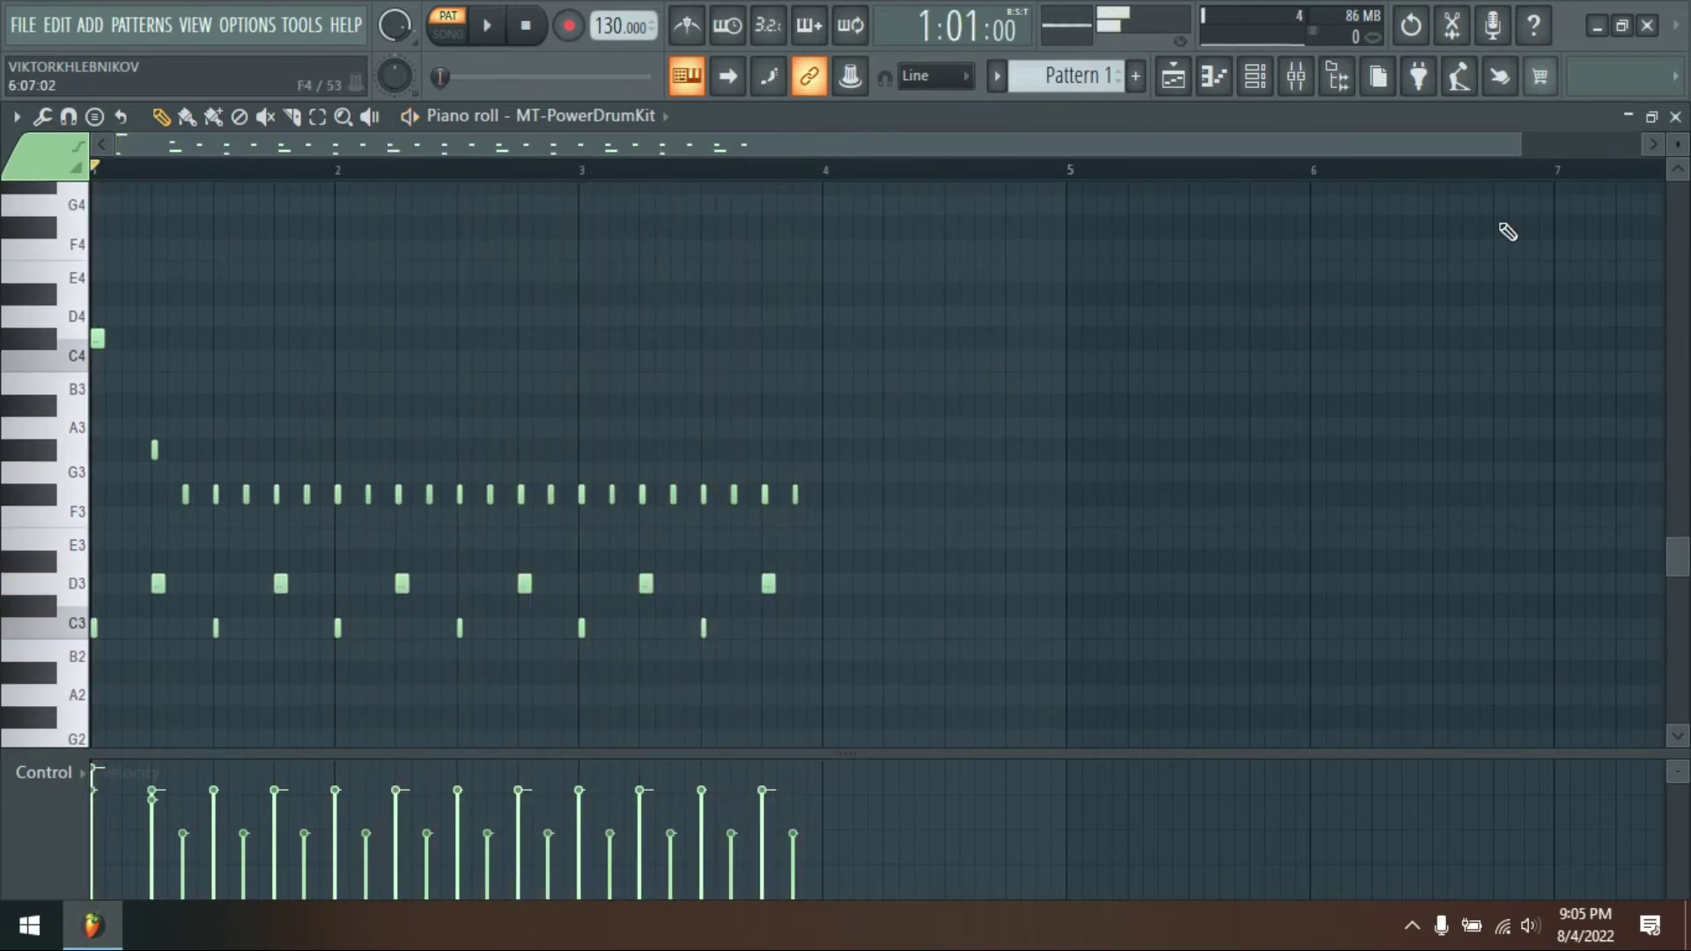
- Set grooves to 4 Bars and drop Groove 01 onto the MT-PowerDrumKit channel
click(1675, 116)
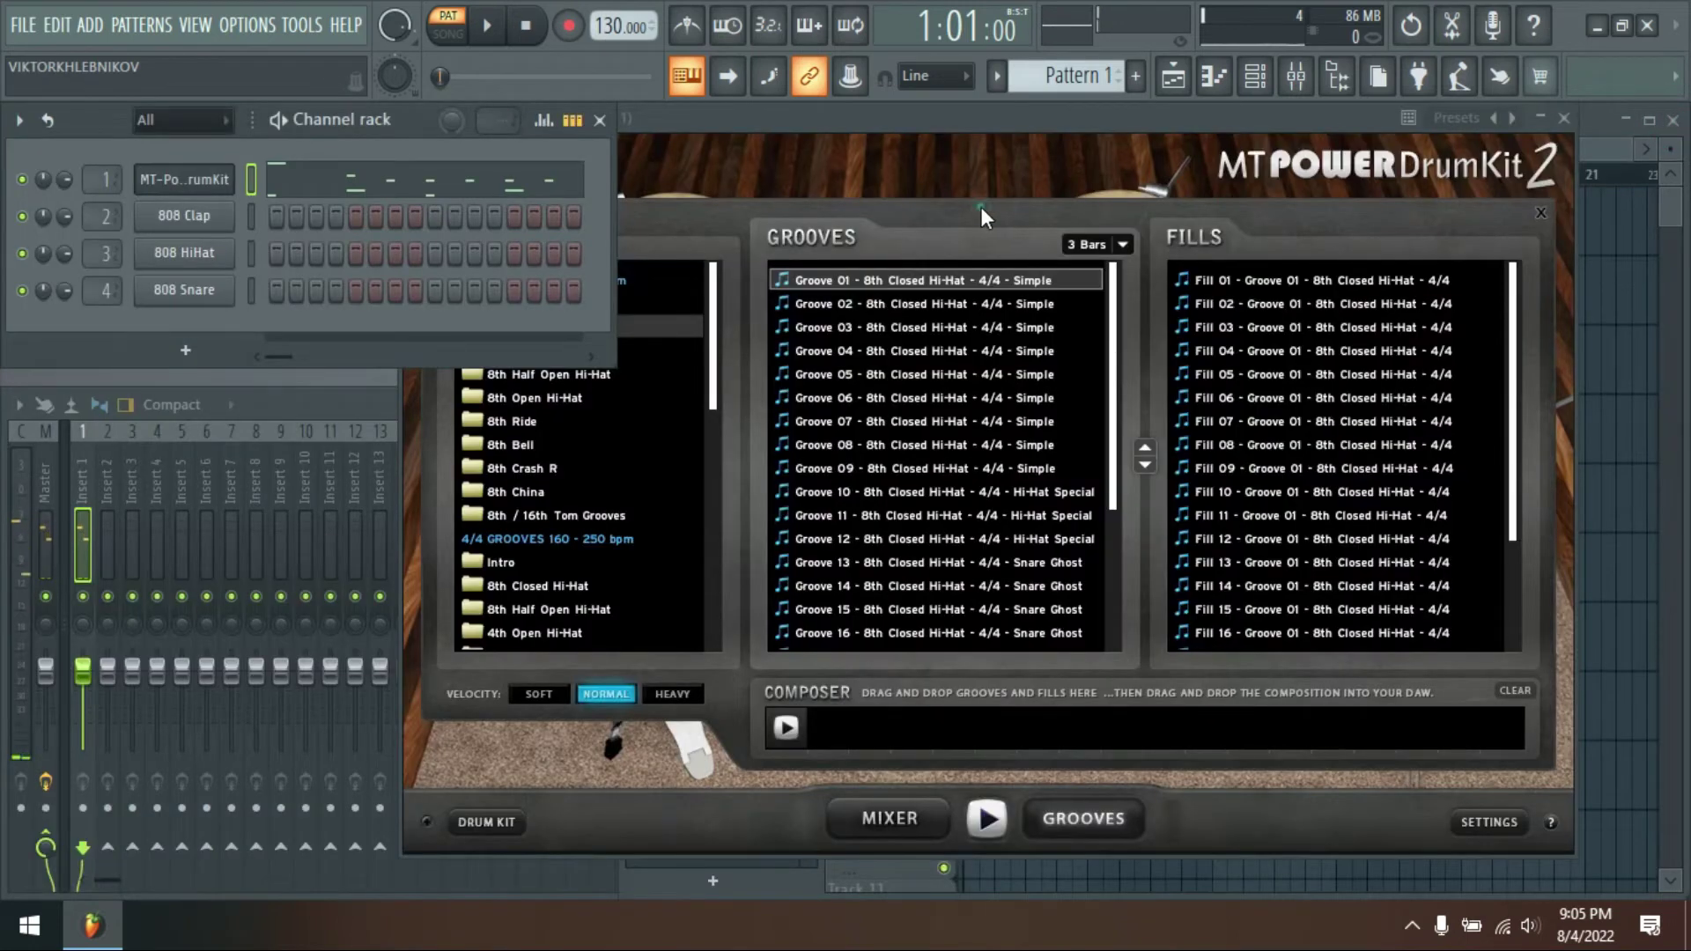
click(1118, 245)
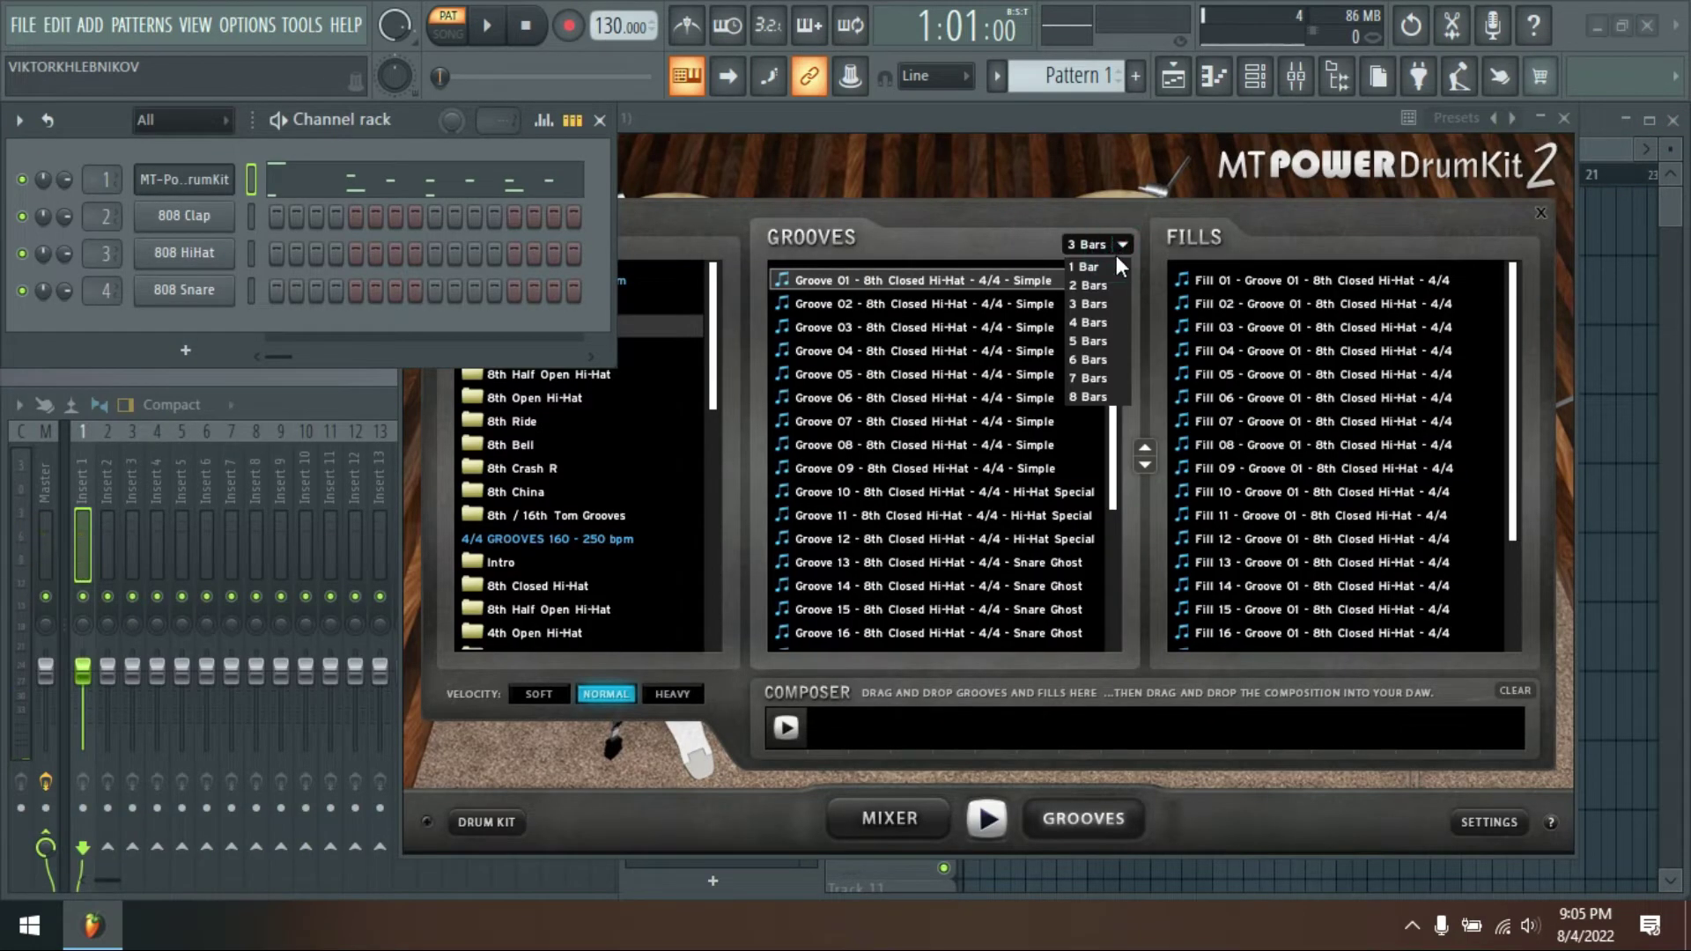
click(1092, 321)
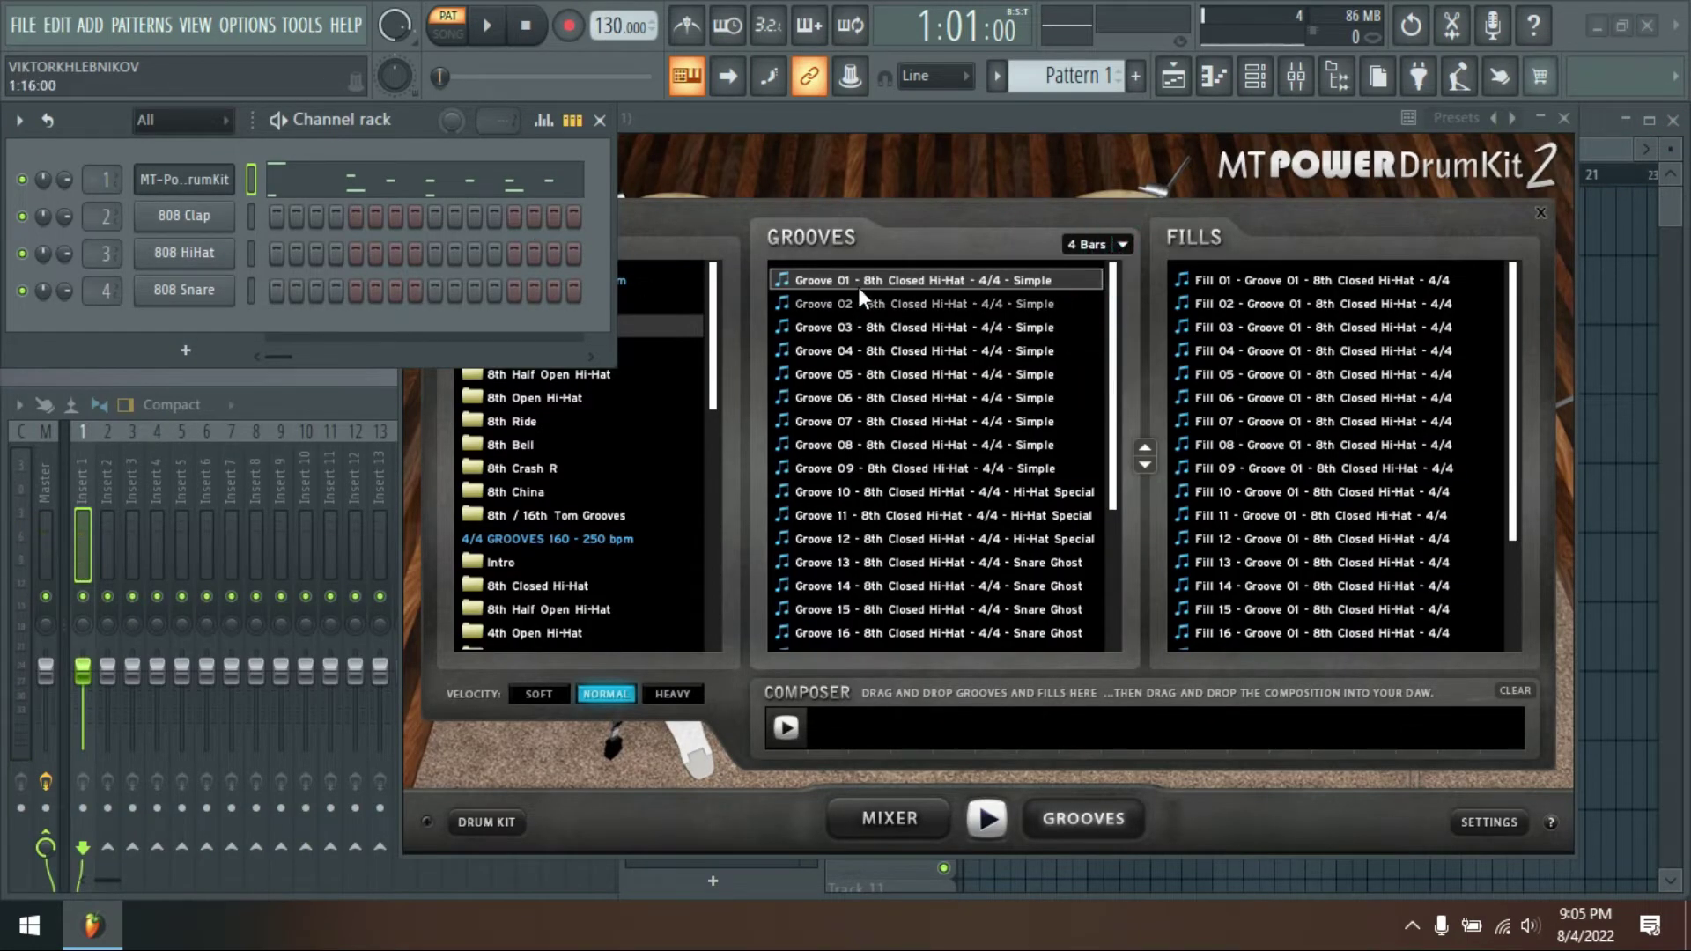
drag(857, 282, 397, 177)
- Play the four-bar groove in the piano roll, then stop playback
key(space)
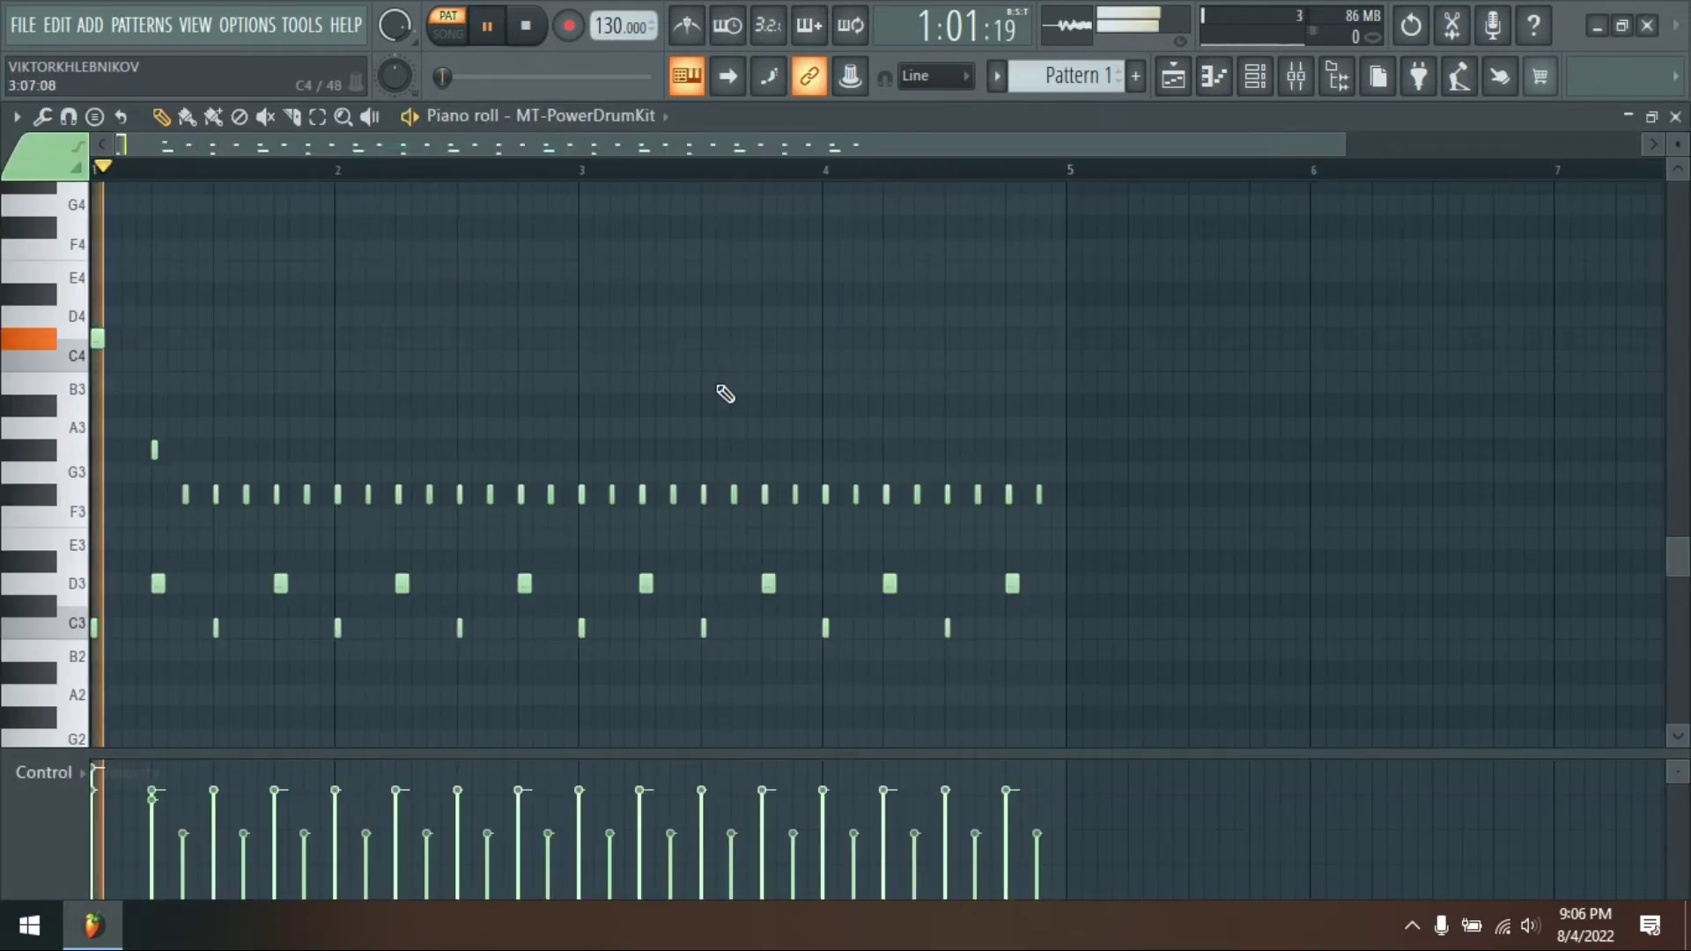
scroll(834, 494, down, 5)
scroll(818, 476, up, 3)
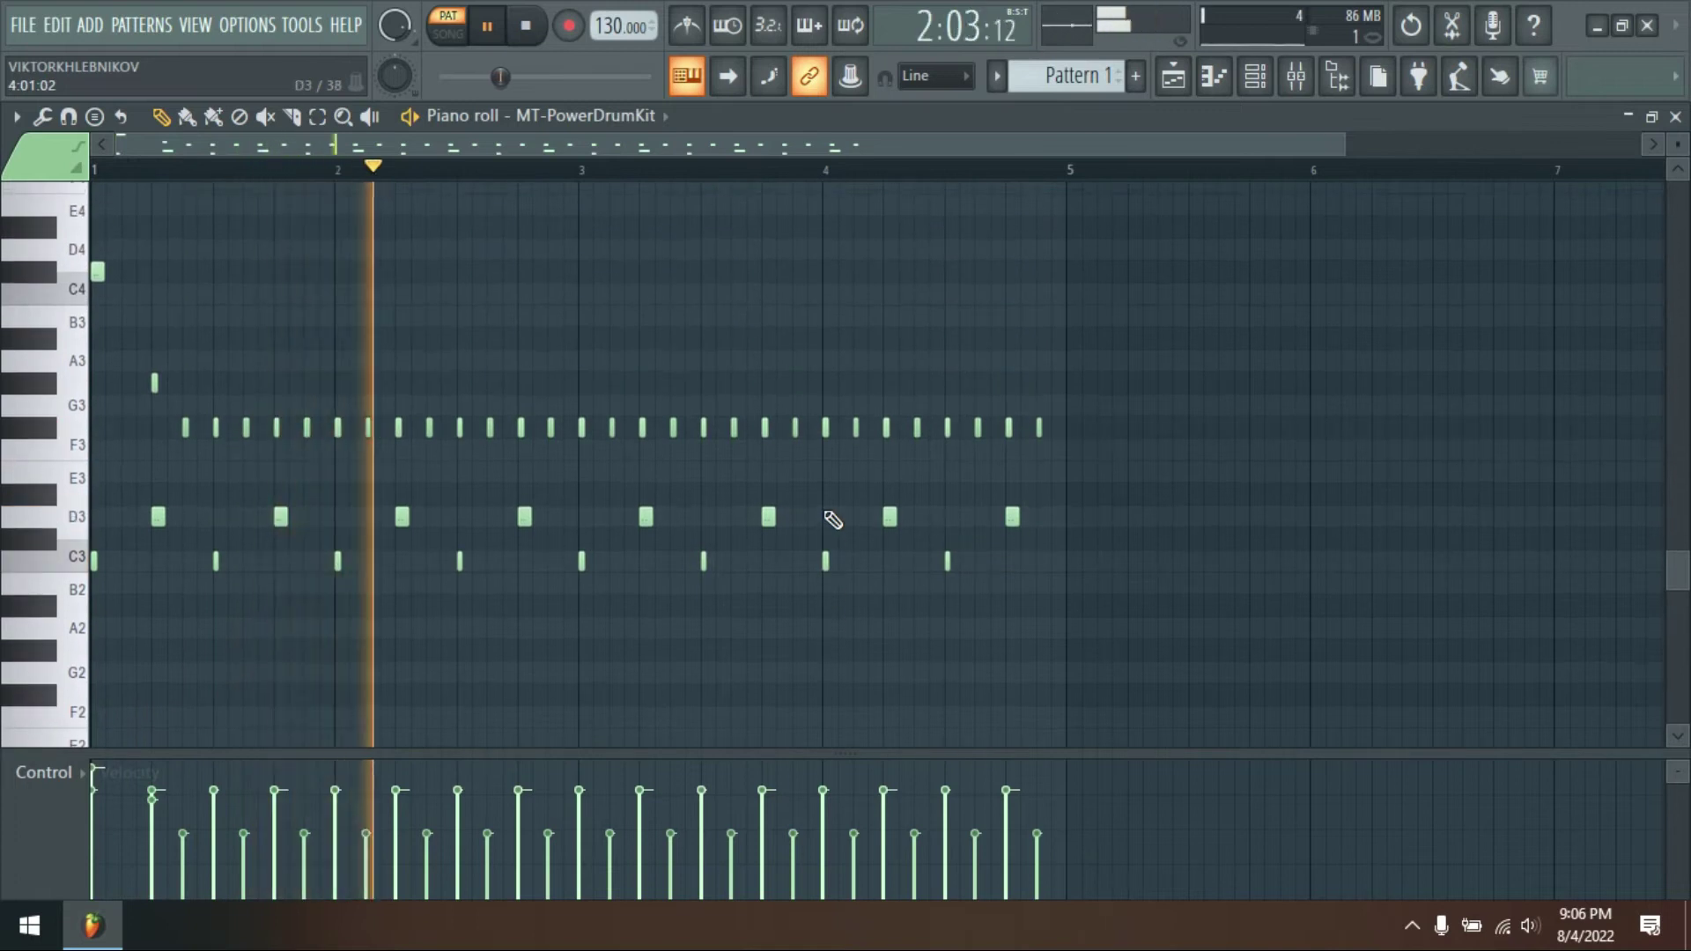
scroll(828, 502, up, 2)
scroll(875, 461, down, 2)
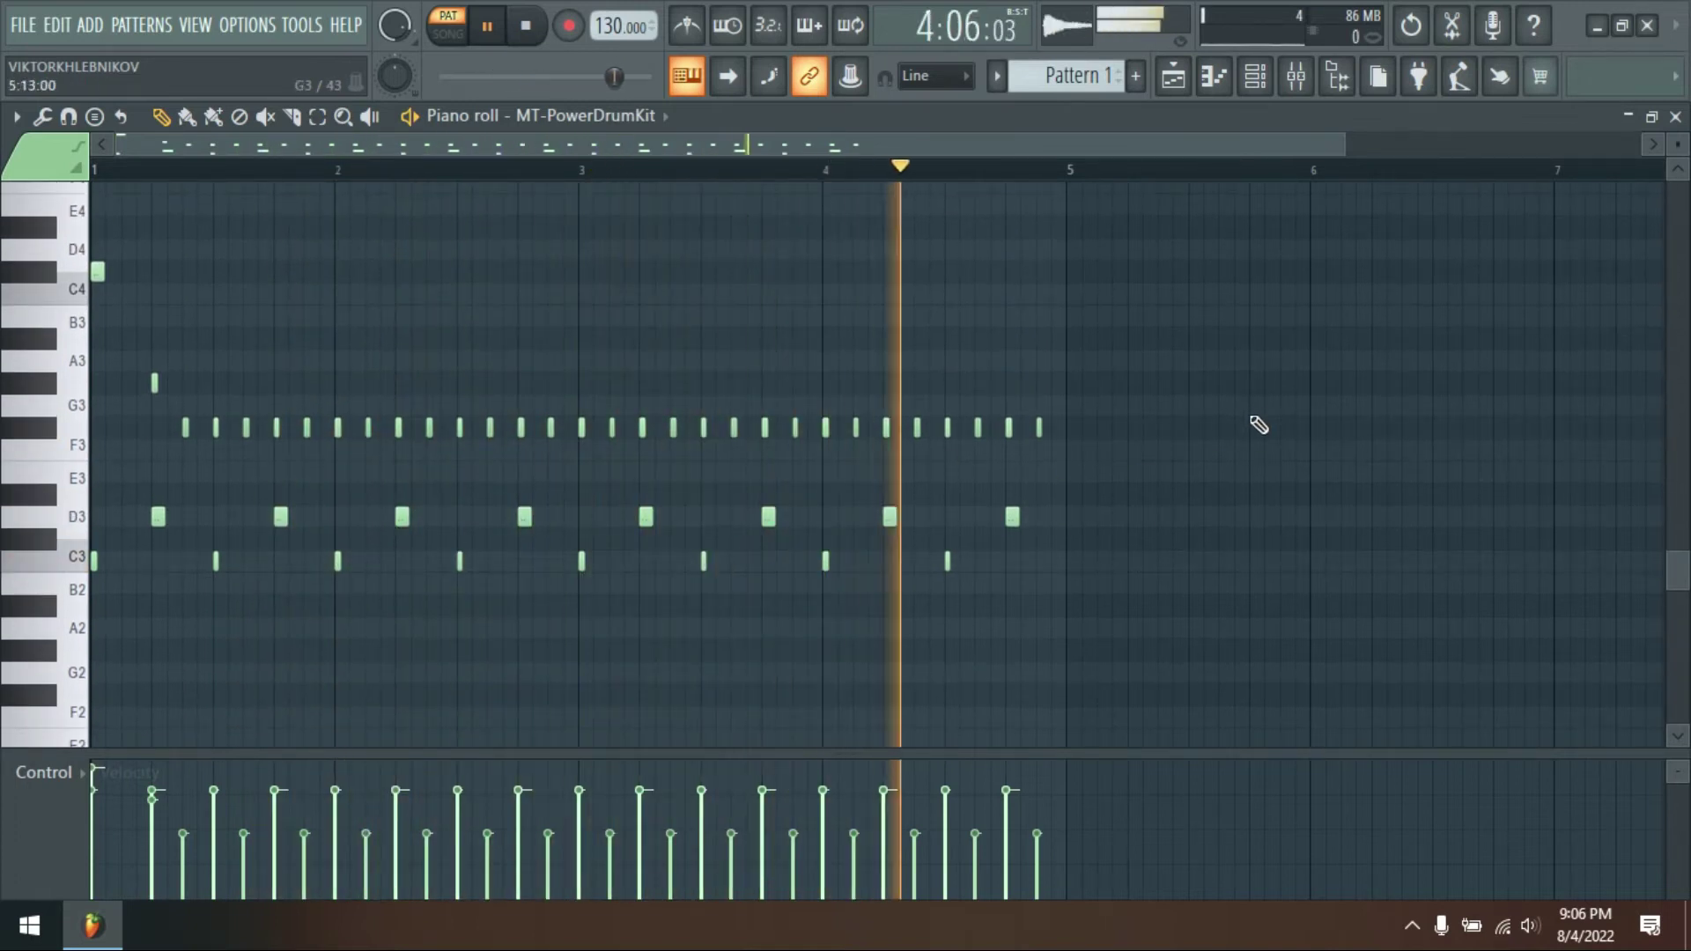
key(space)
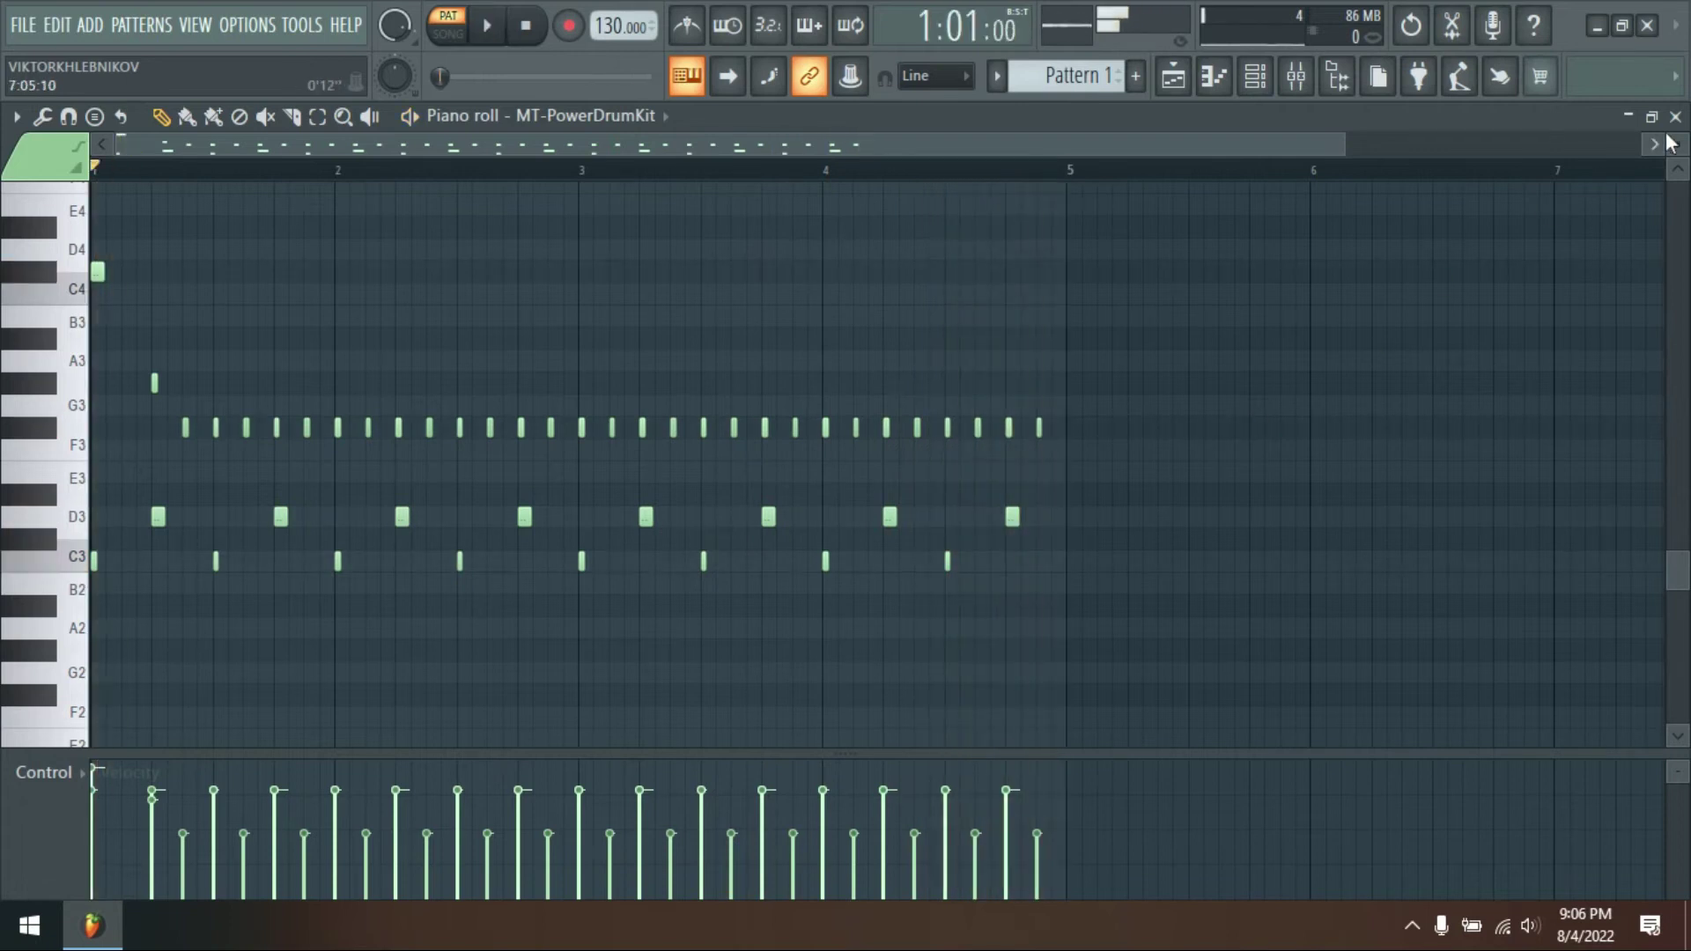
- Confirm the MIDI mapping settings, then lower Snare to -2.4 dB and closed hi-hat to -0.8 dB
click(1673, 117)
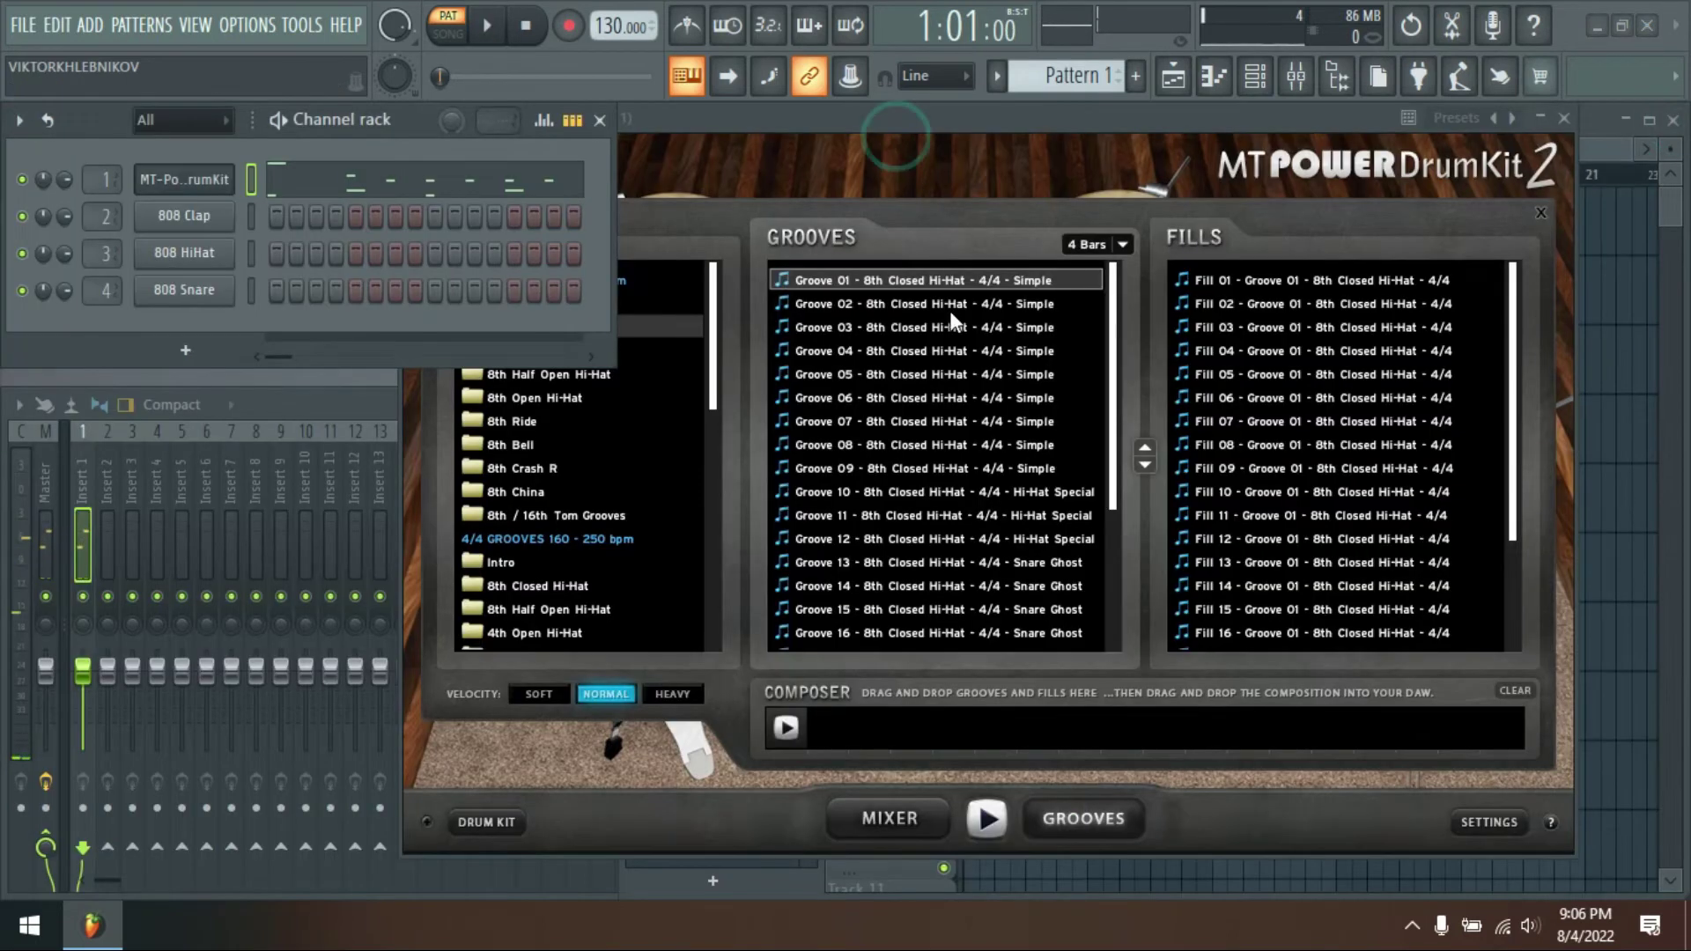
click(1483, 824)
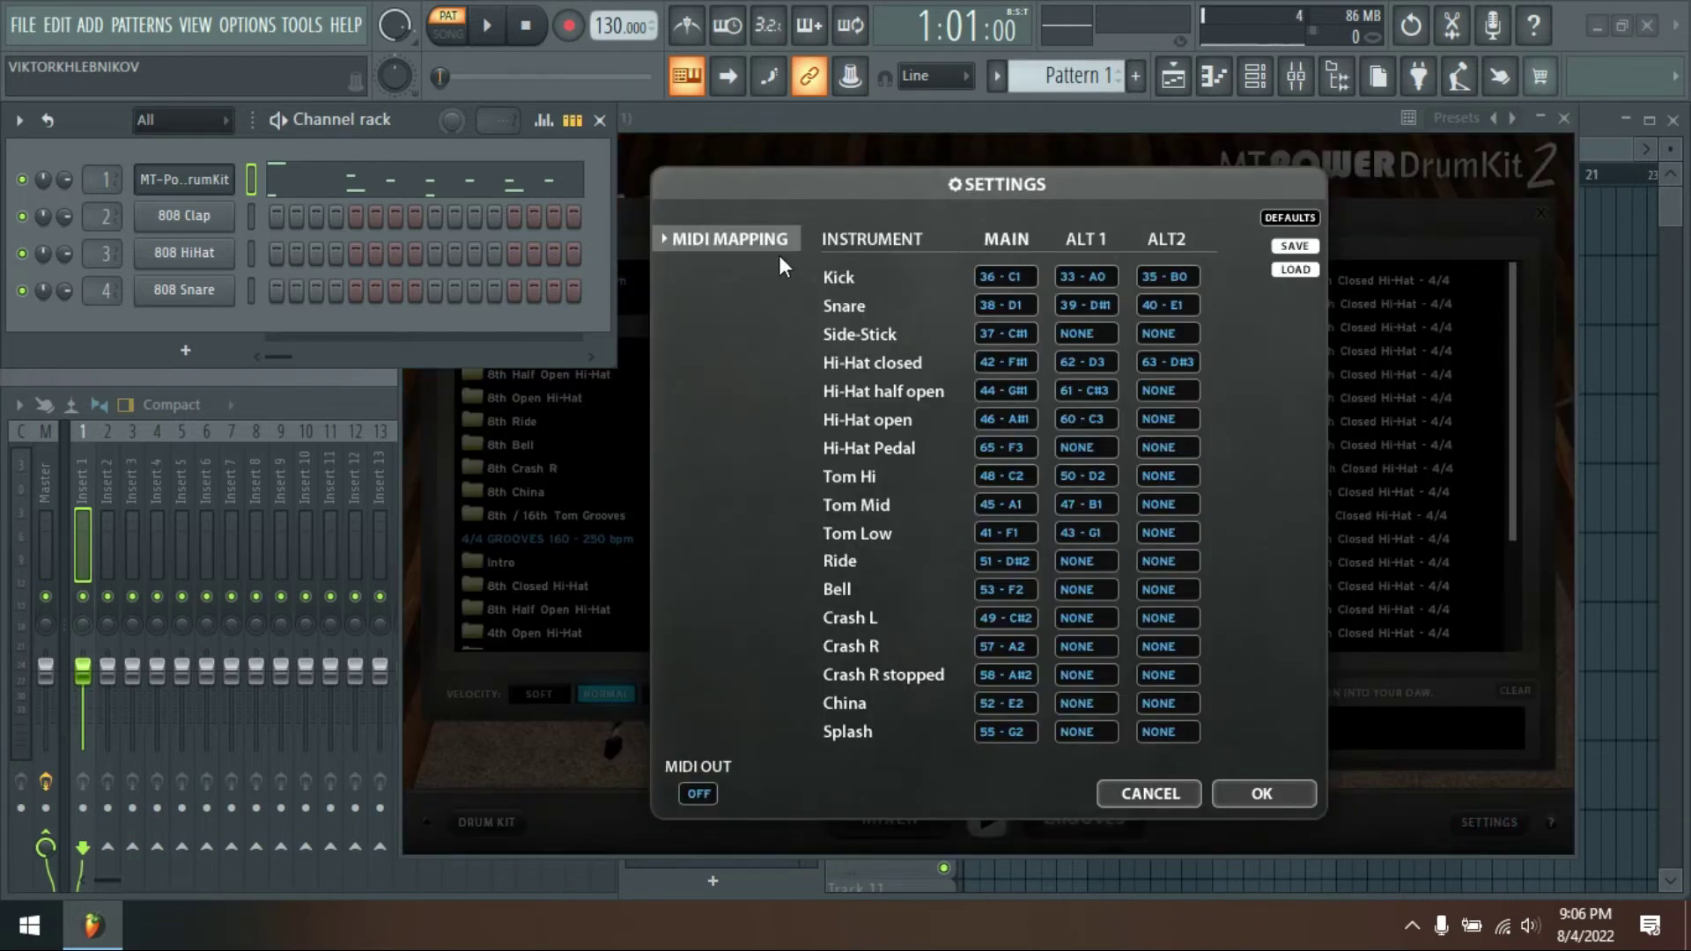
click(1262, 793)
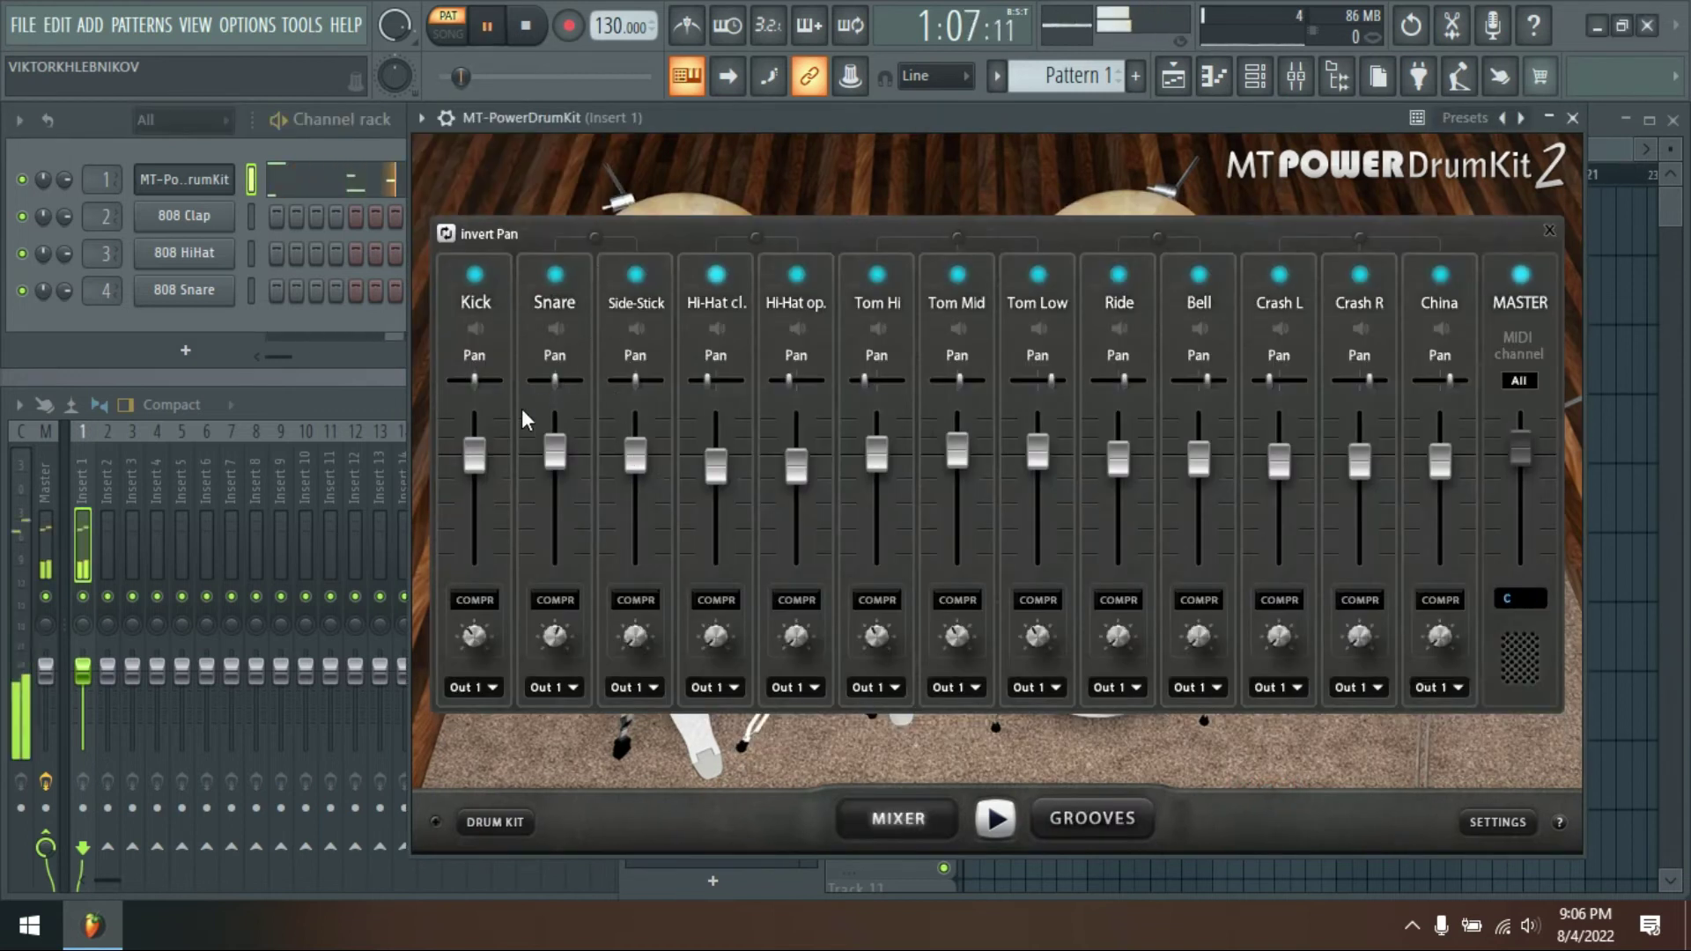
mouse_move(560, 472)
mouse_down()
mouse_move(565, 535)
mouse_move(570, 497)
mouse_up()
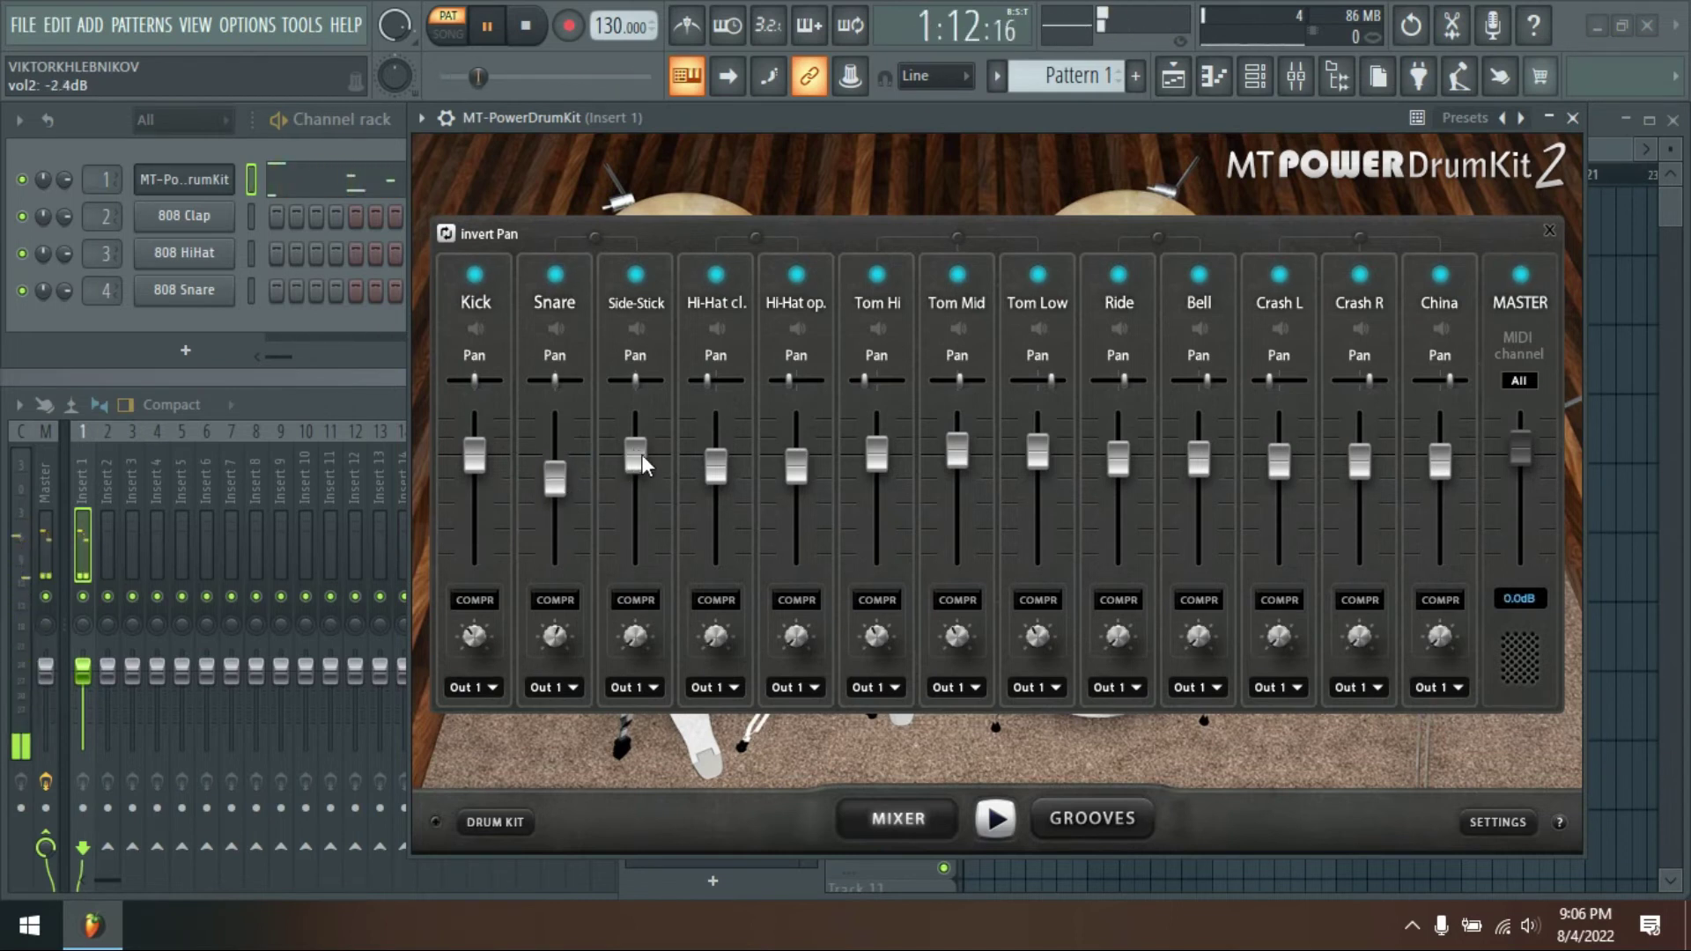
mouse_move(720, 464)
mouse_down()
mouse_move(720, 547)
mouse_move(732, 472)
mouse_up()
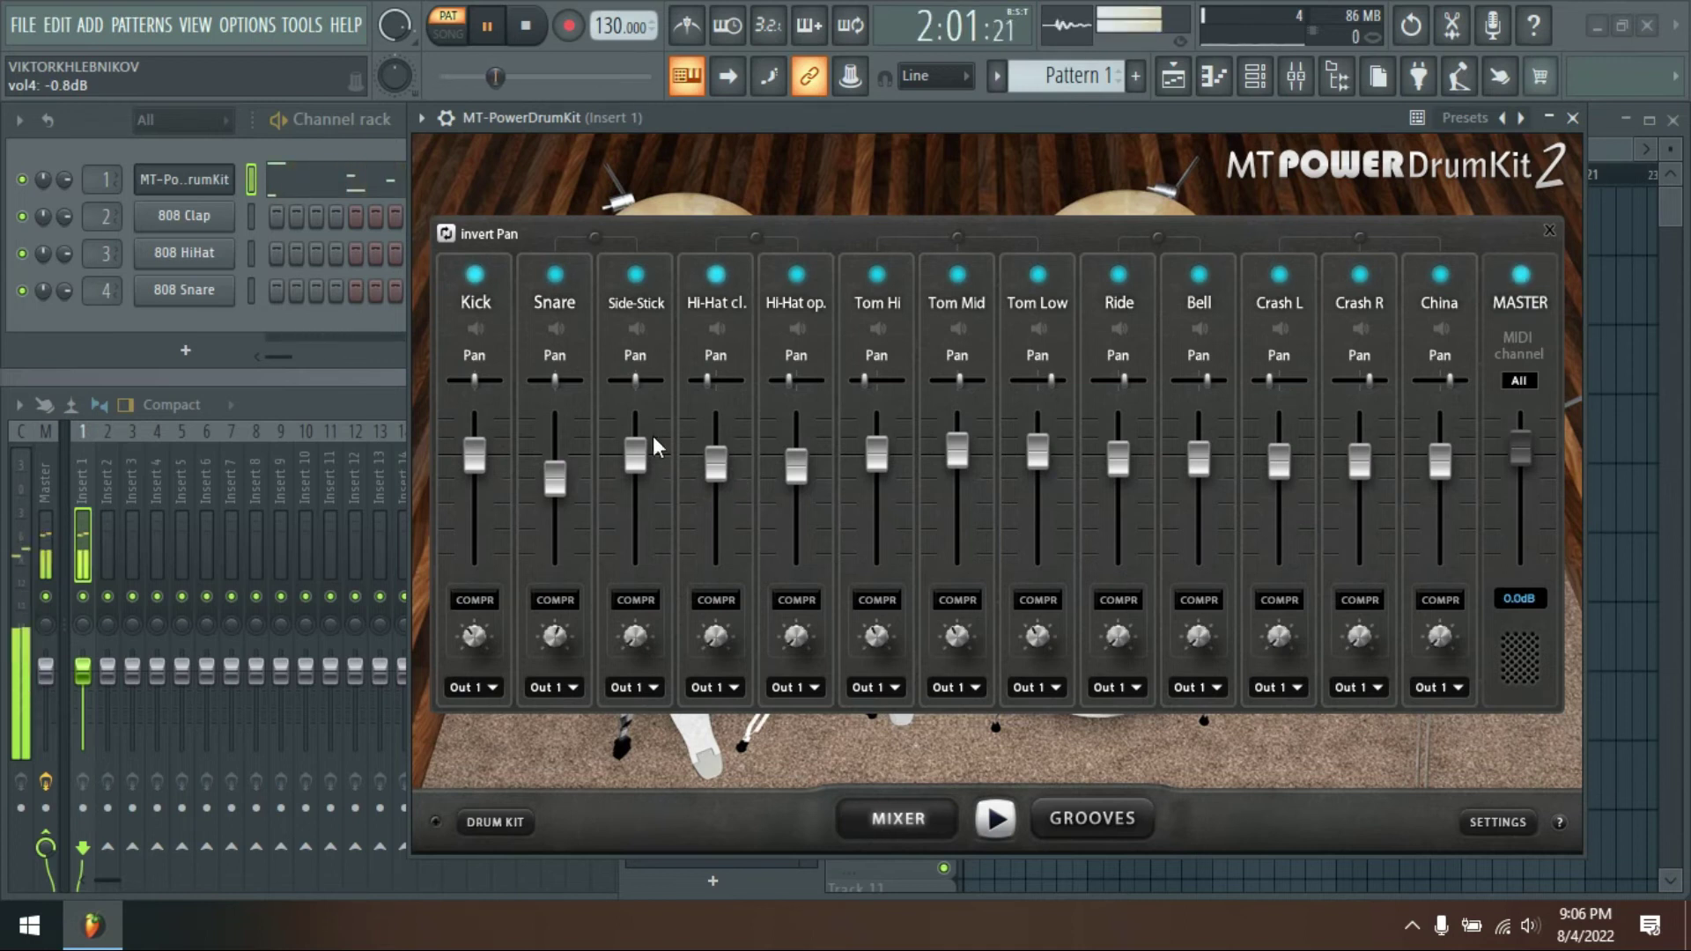
- Back in Grooves, preview Fill 01 and drop it onto the 808 Clap channel
click(1096, 820)
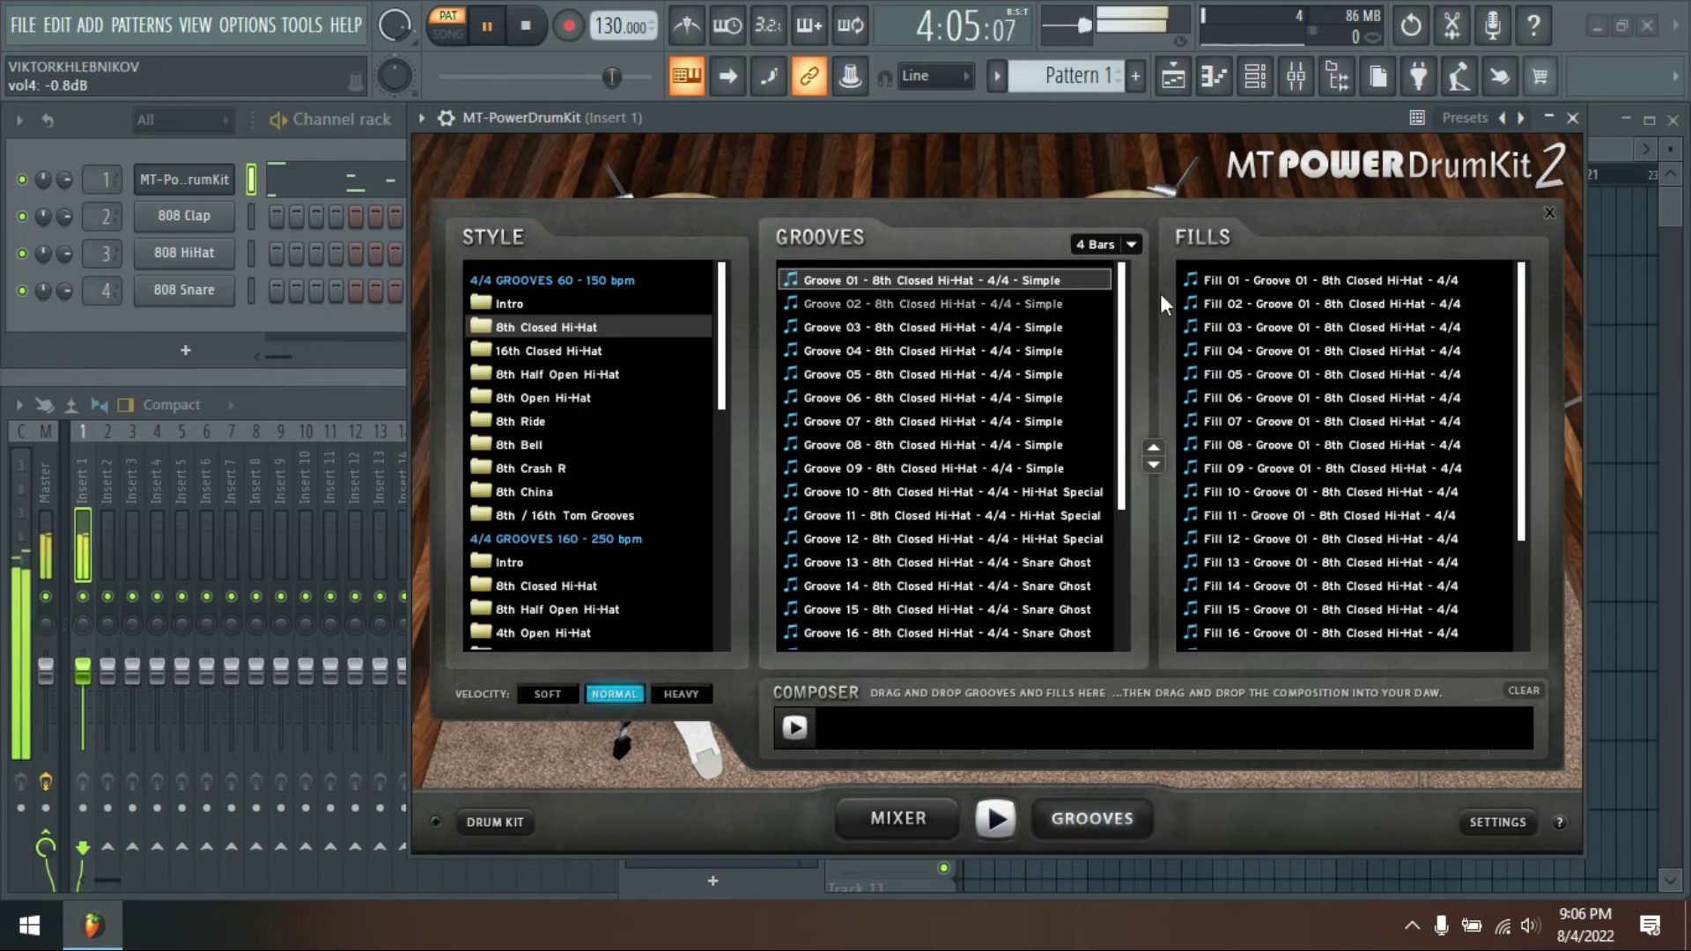
drag(945, 129, 965, 167)
key(space)
click(1231, 321)
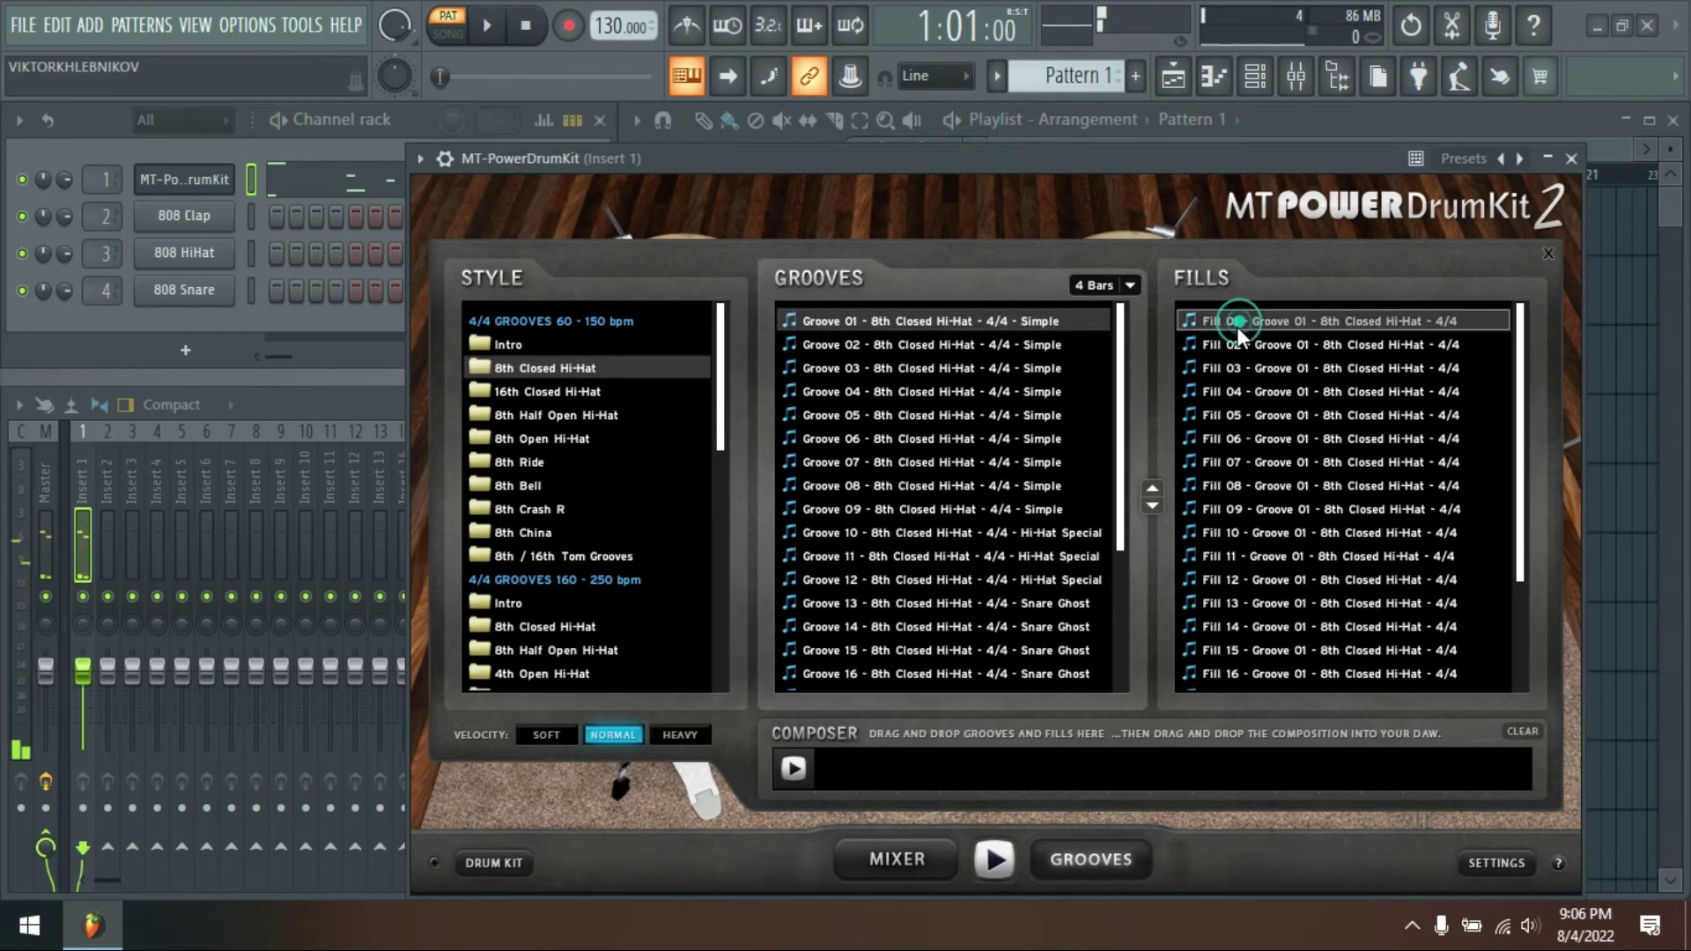
click(991, 859)
drag(1259, 328, 204, 218)
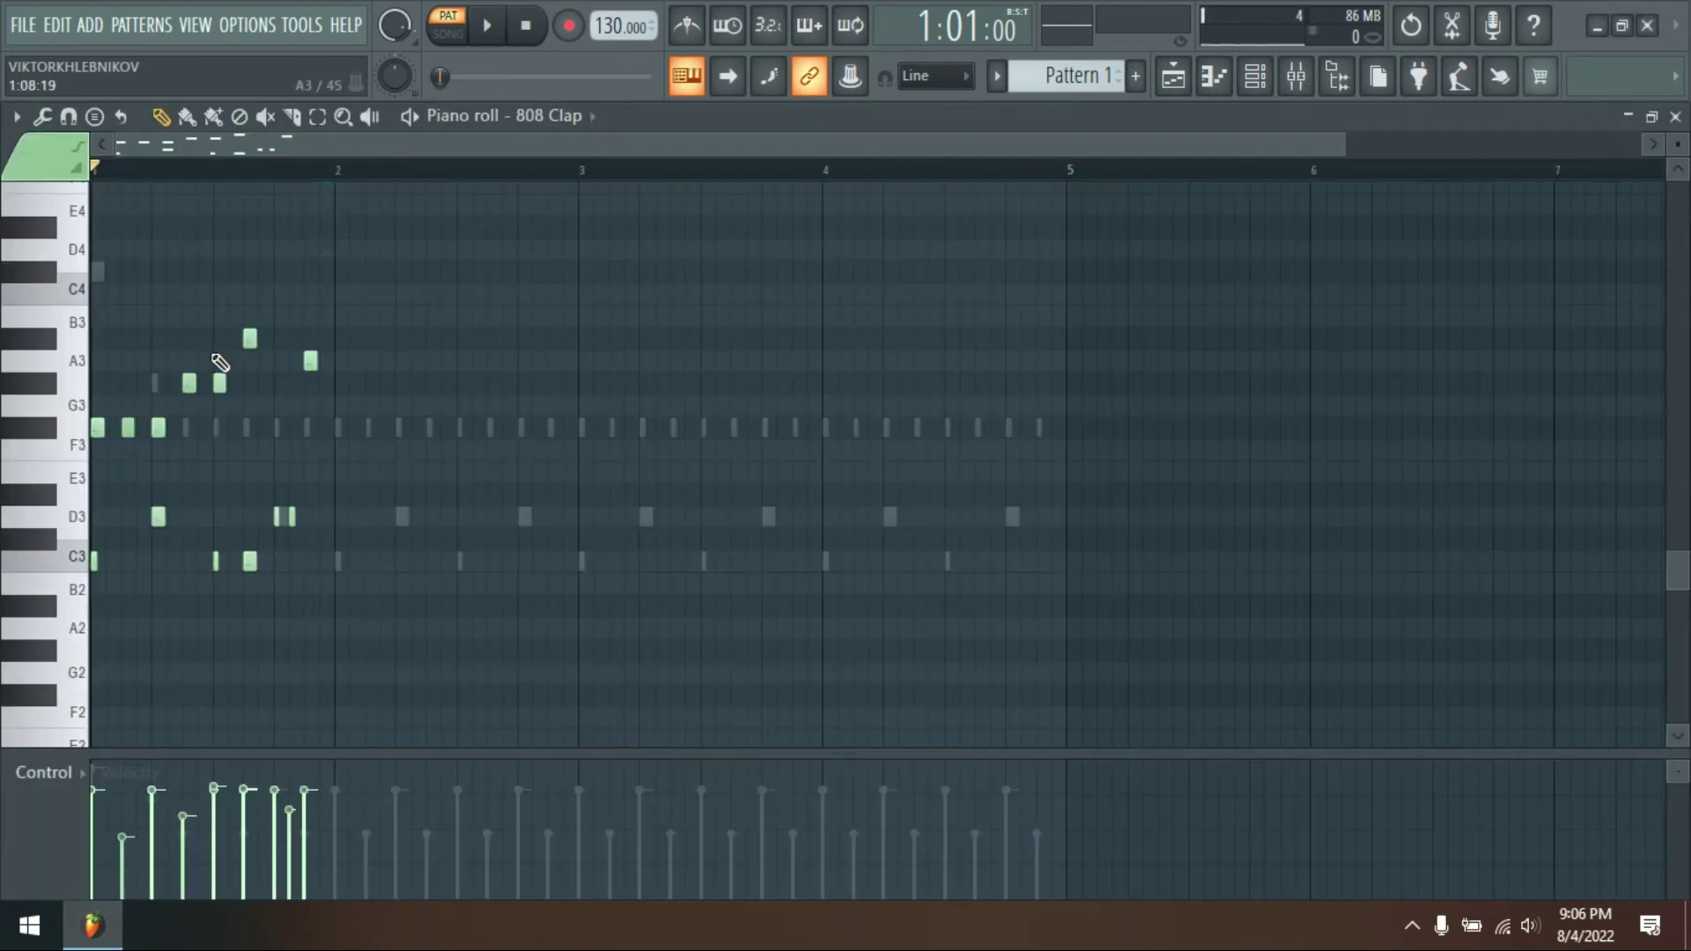
- Box-select all fill notes in the 808 Clap piano roll and remove them with Edit > Cut
drag(496, 263, 63, 614)
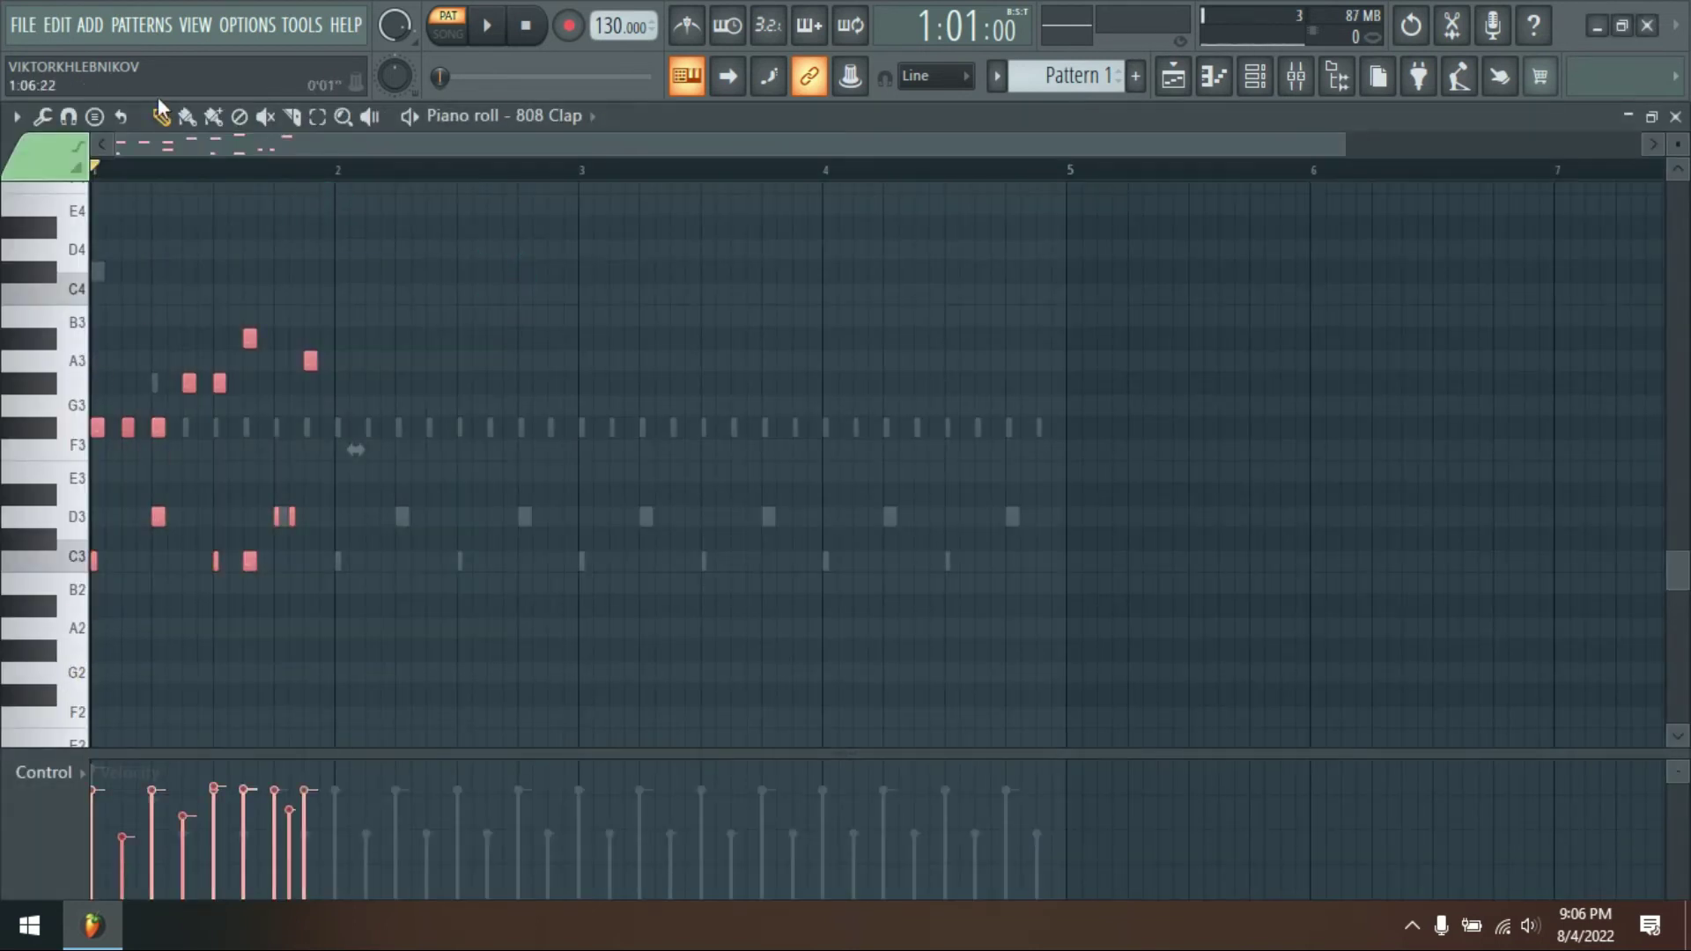
click(16, 116)
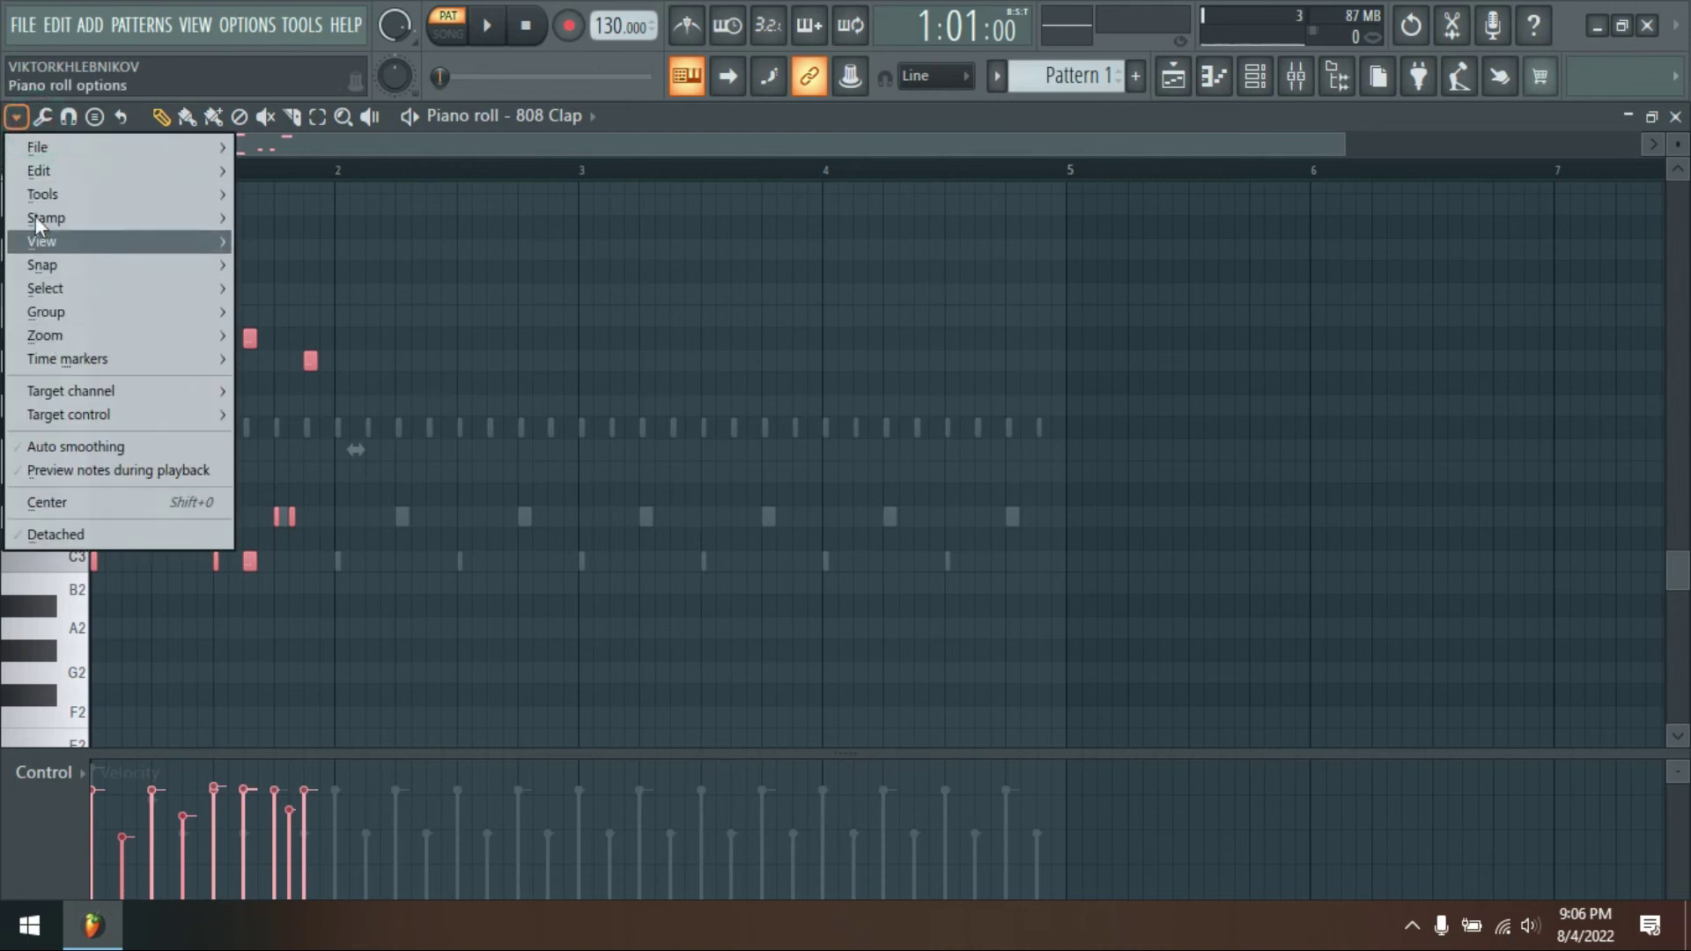
mouse_move(47, 170)
click(302, 177)
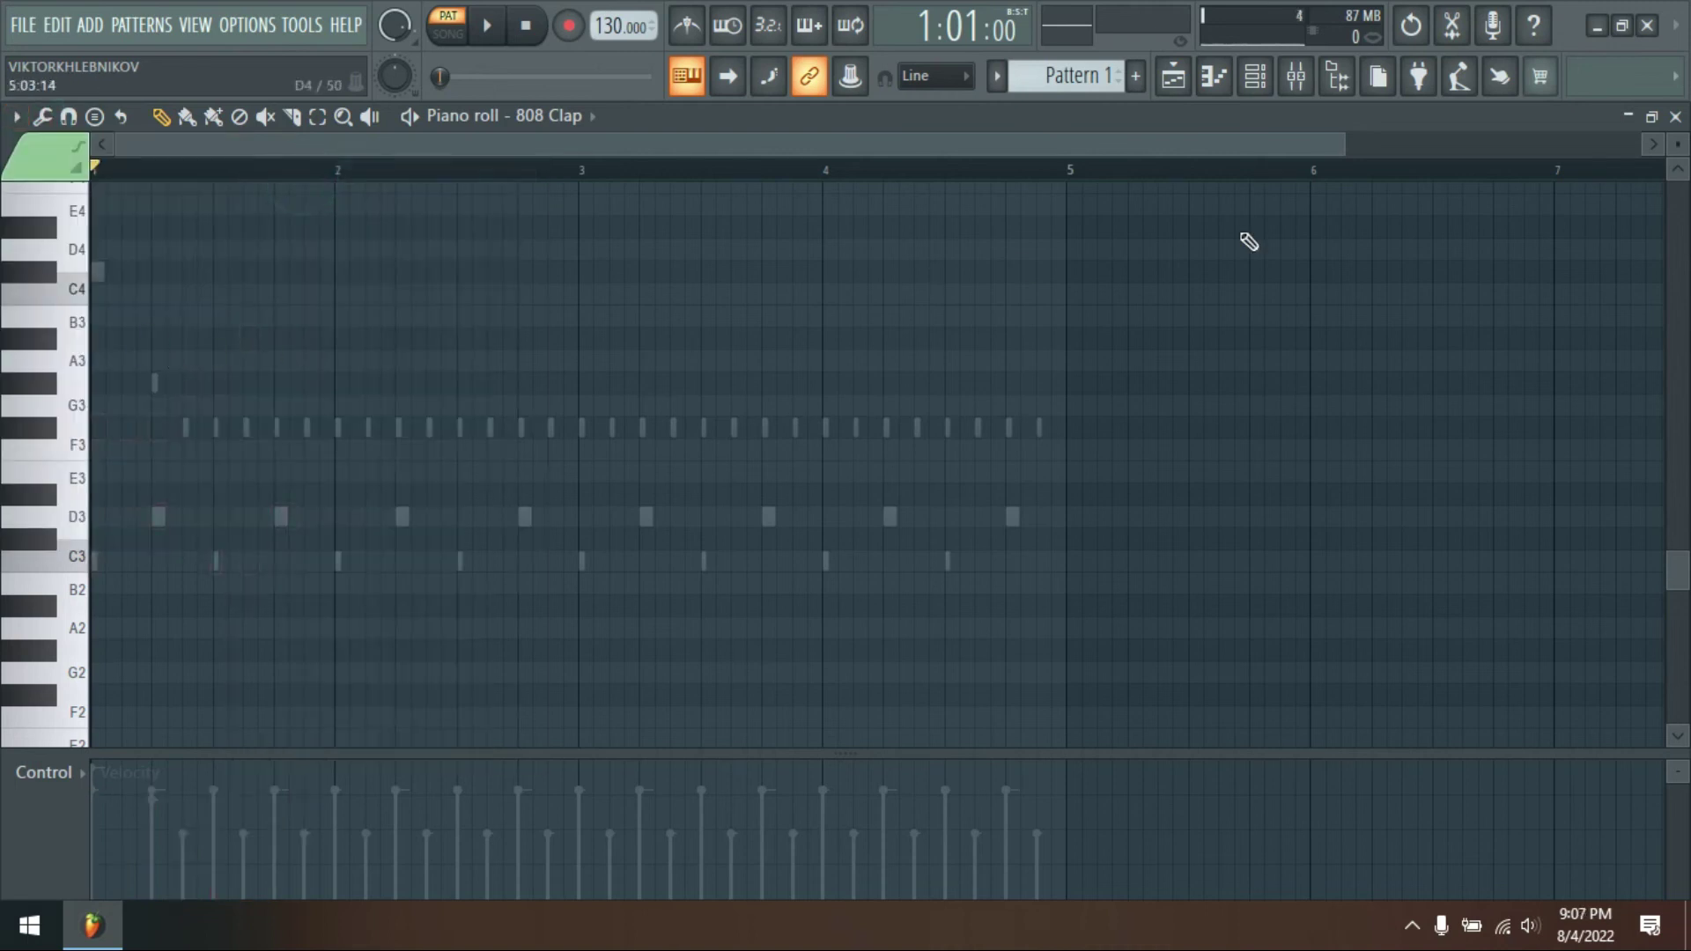